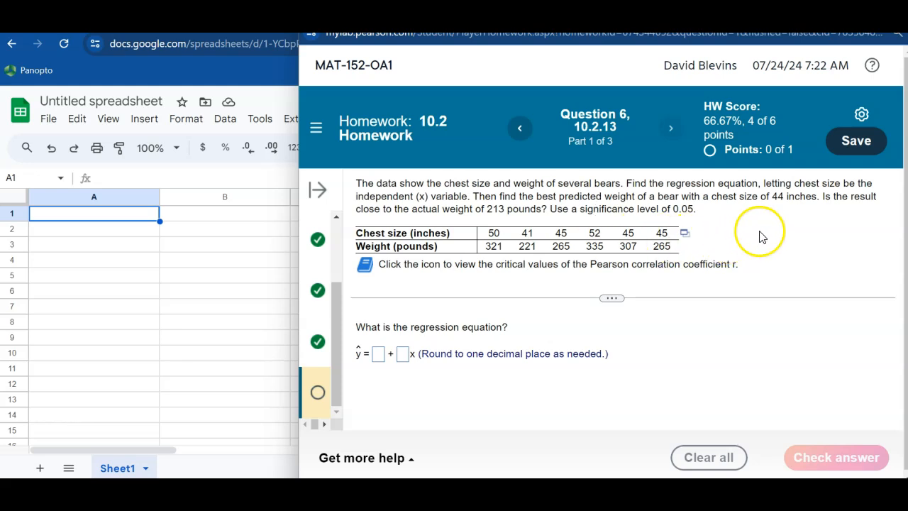
- Copy the bear chest size and weight data from the homework question into the spreadsheet starting at A1, and widen column A
click(684, 237)
click(715, 291)
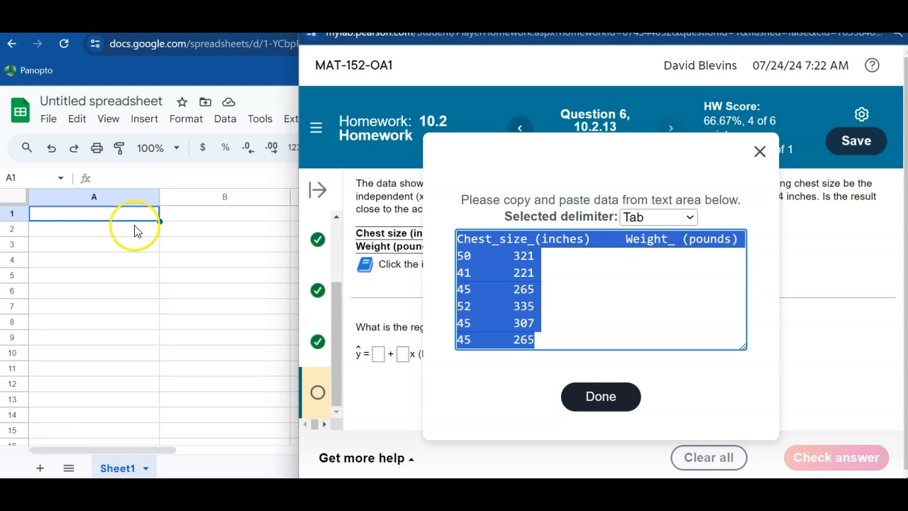
click(107, 218)
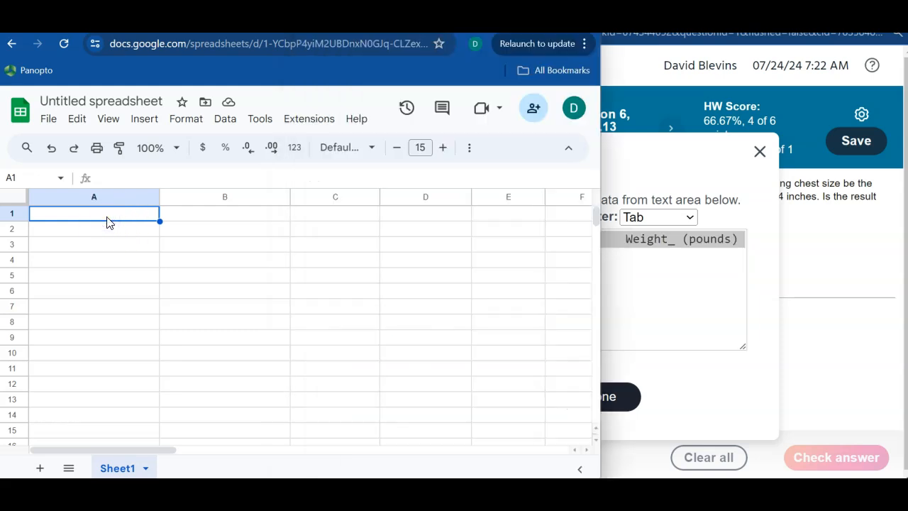
key(ctrl+v)
drag(159, 197, 176, 198)
click(153, 263)
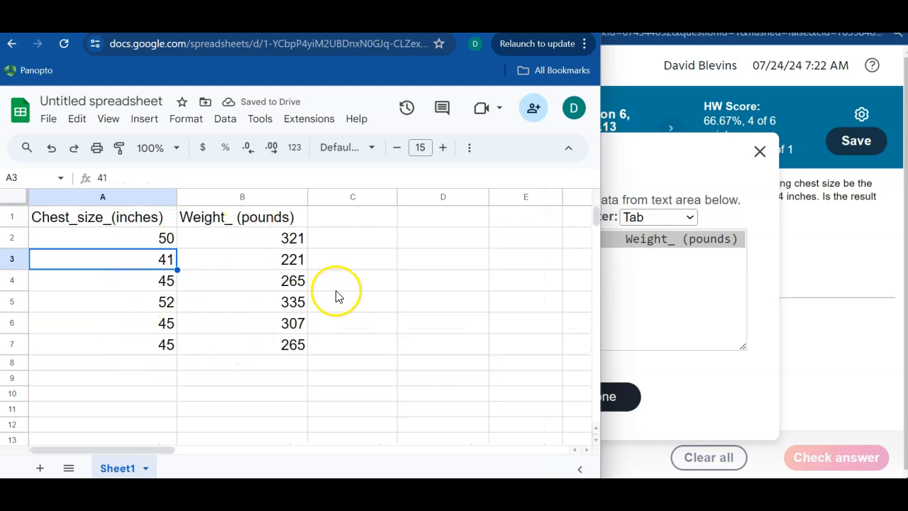
click(336, 291)
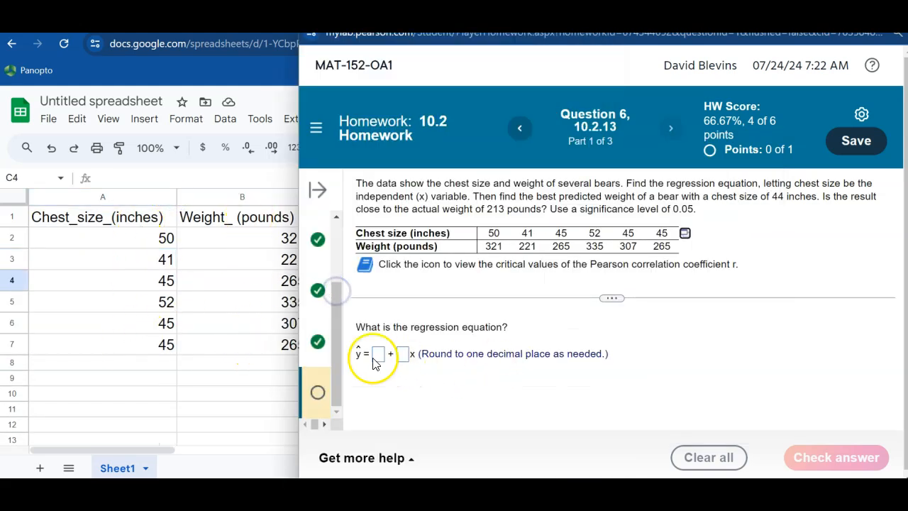
click(184, 282)
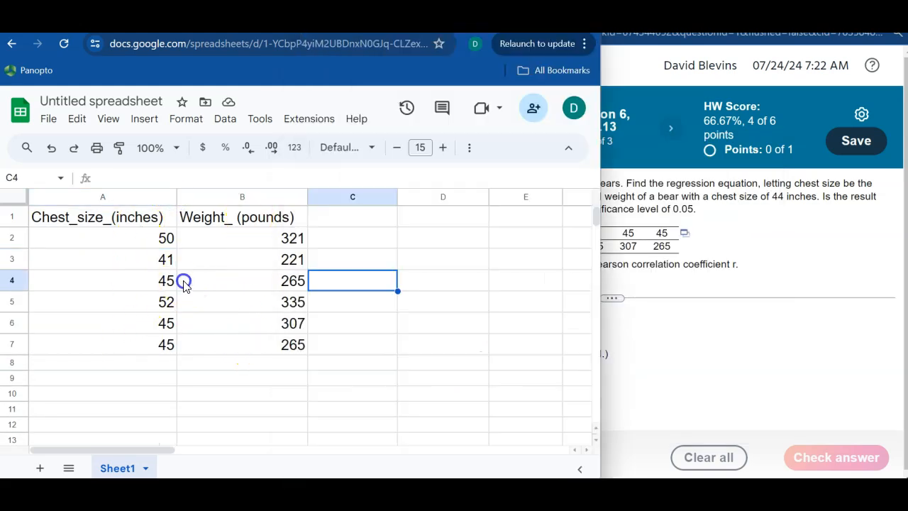
- Enter =LINEST(B2:B7,A2:A7,1,0) in C1 to calculate the regression coefficients of weight on chest size
click(328, 219)
text(=l)
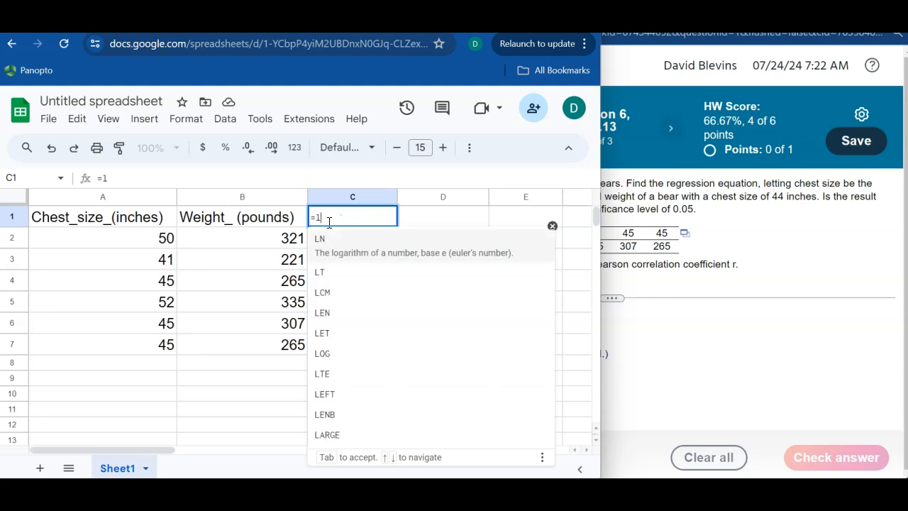
text(in)
click(331, 239)
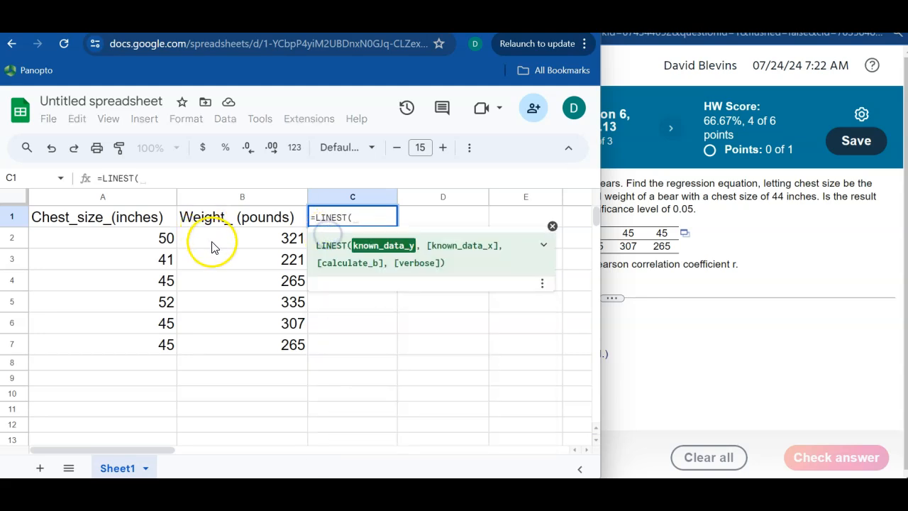
drag(212, 247, 214, 342)
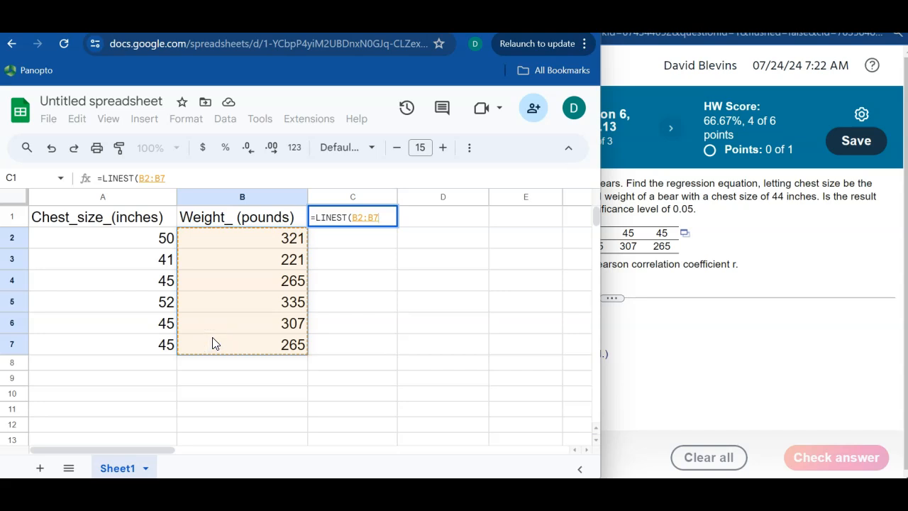
text(,)
drag(144, 241, 136, 343)
text(,)
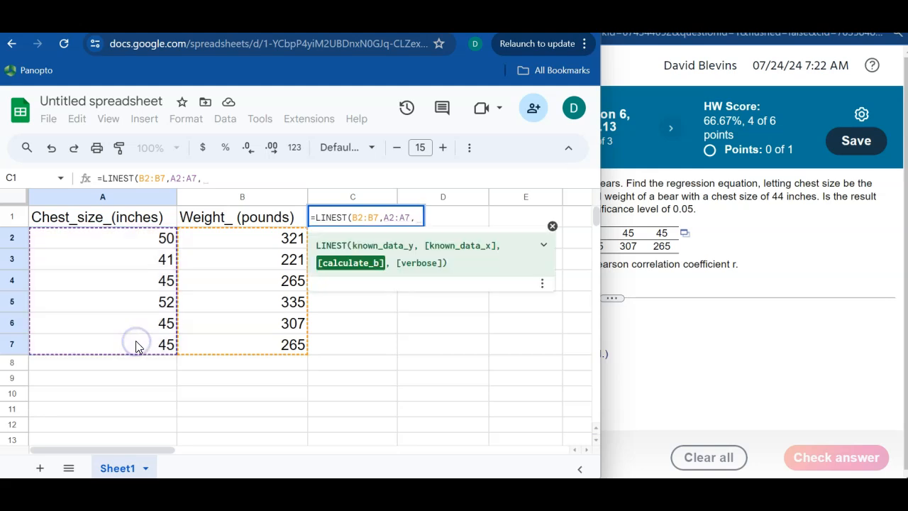
text(1)
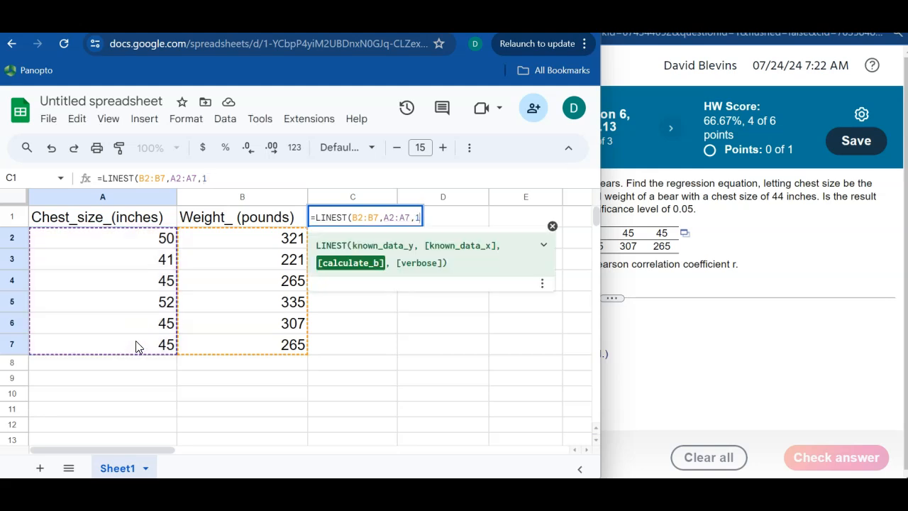
text(,0)
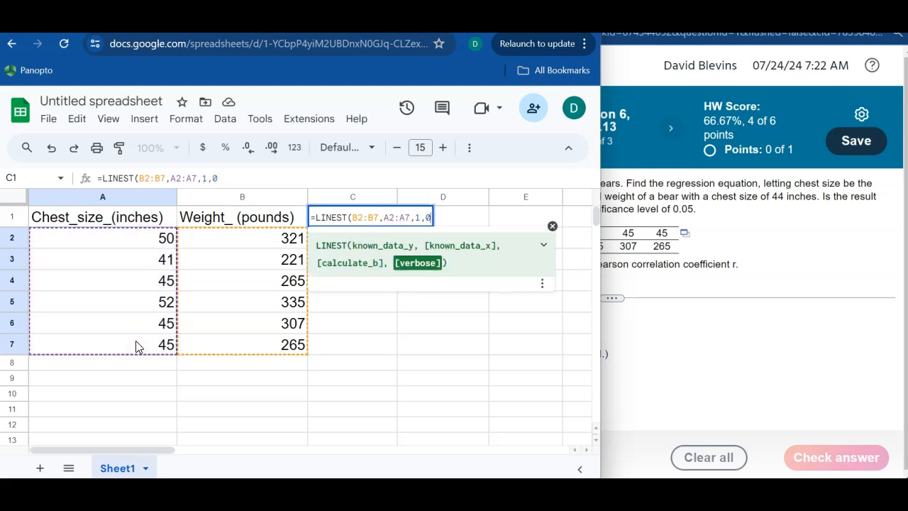
text())
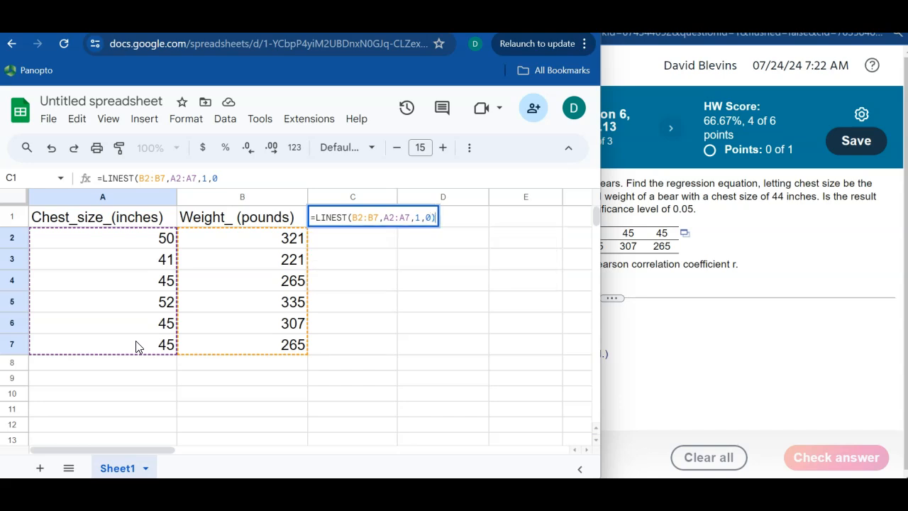
- Label the two regression coefficients "Slope" in C2 and "Y-int" in D2
click(337, 248)
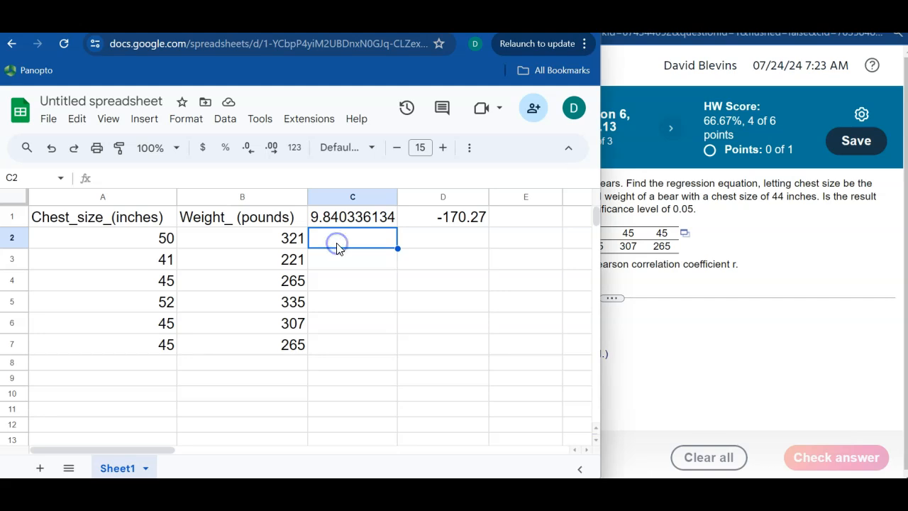
text(Slope)
key(Tab)
text(Y-int)
key(Tab)
- Calculate the correlation in E1 with CORREL over B1:B7 and A1:A7, and label it "Corr" in E2
key(Up)
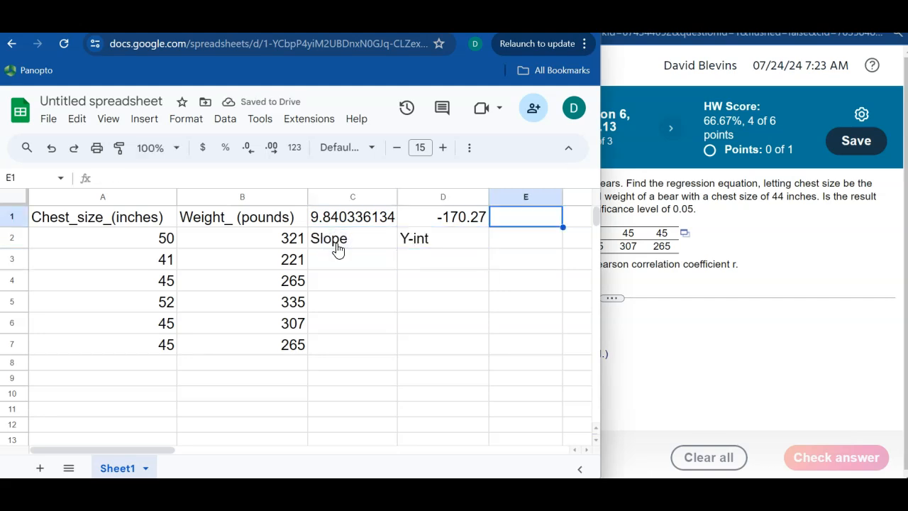
text(=co)
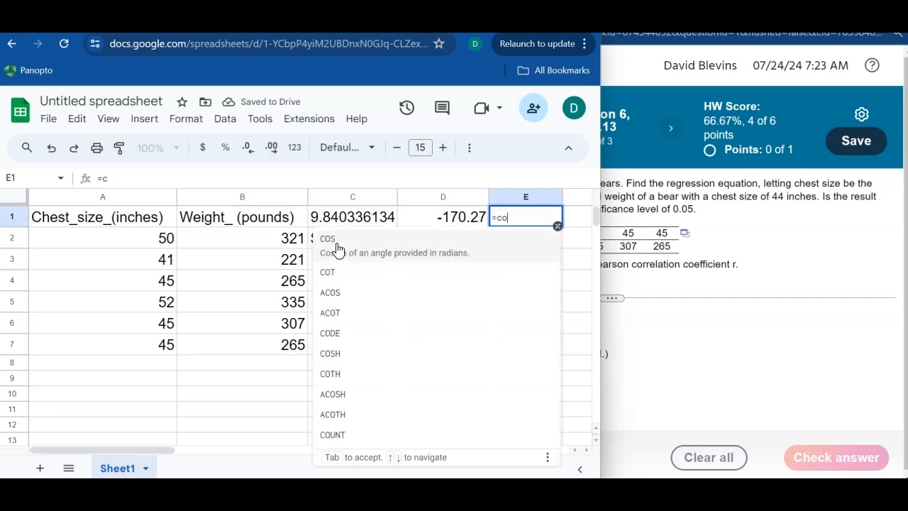
text(rrel()
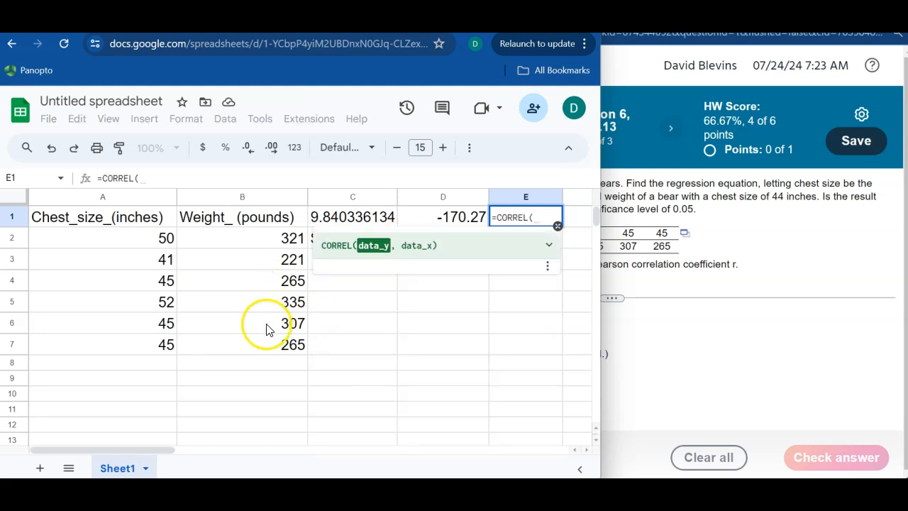
click(261, 344)
drag(261, 344, 227, 203)
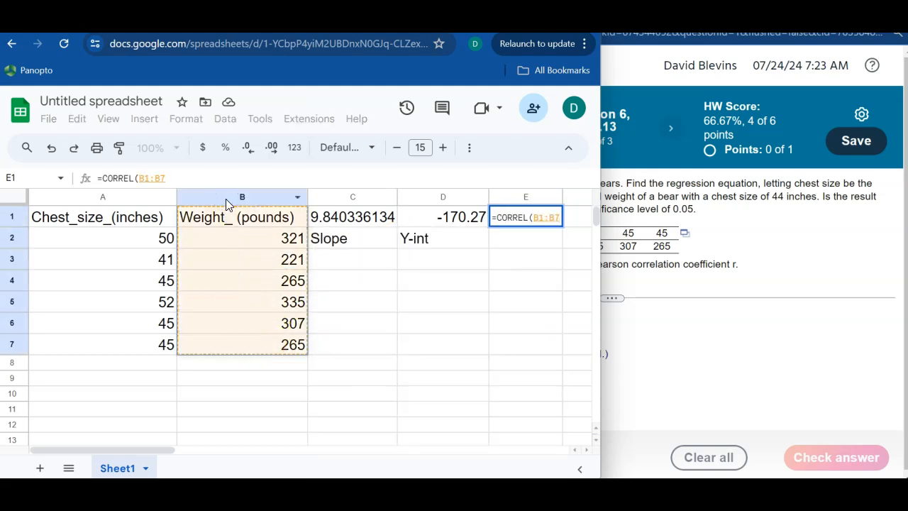
text(,)
drag(153, 350, 134, 213)
key(Return)
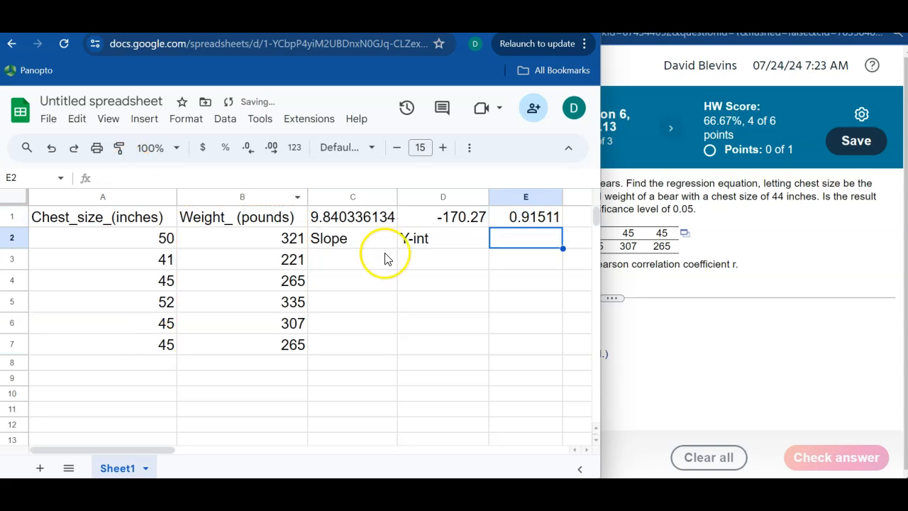
text(Corr)
key(Return)
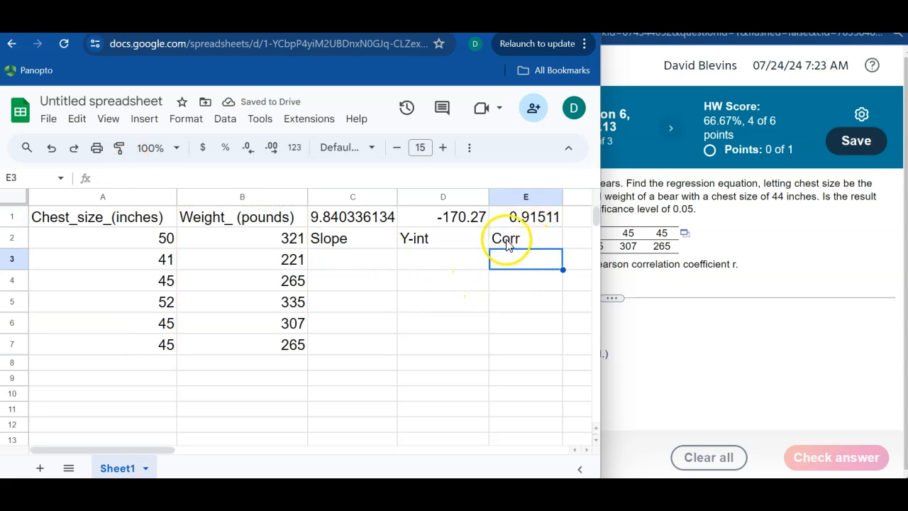
- Look up the Pearson critical value for six data pairs at the 0.05 significance level and compare it with the correlation in E1
click(870, 305)
click(368, 264)
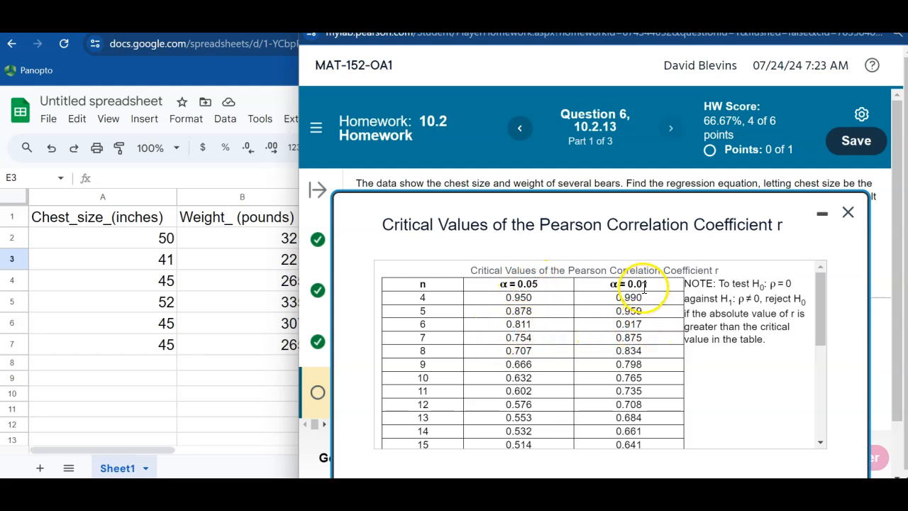
click(205, 305)
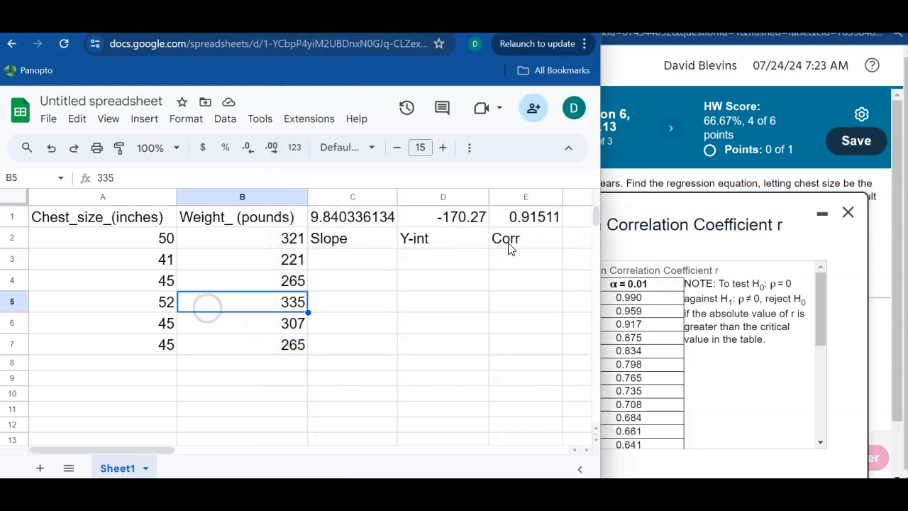
drag(528, 223, 521, 239)
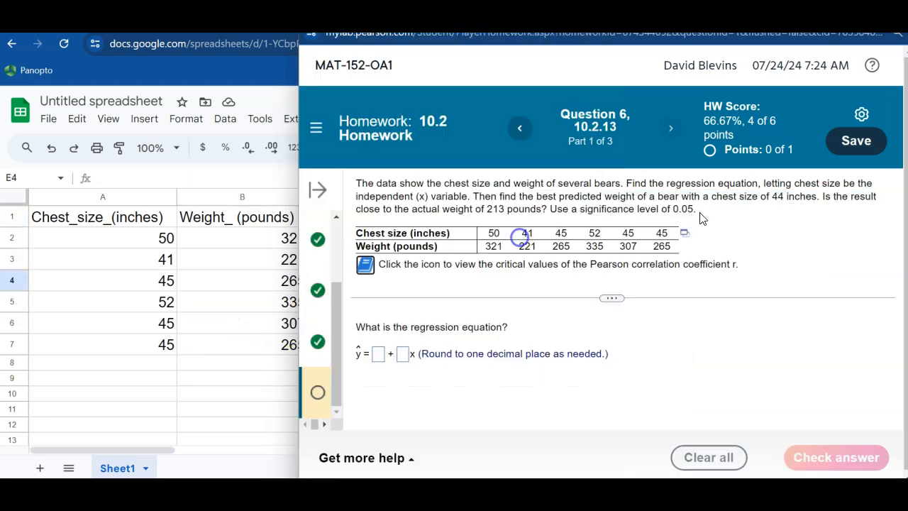
drag(698, 211, 572, 212)
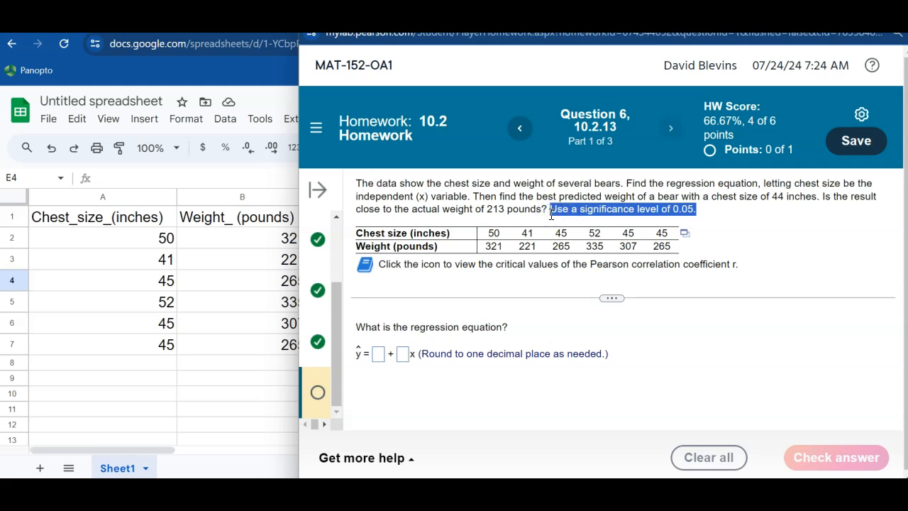
click(365, 266)
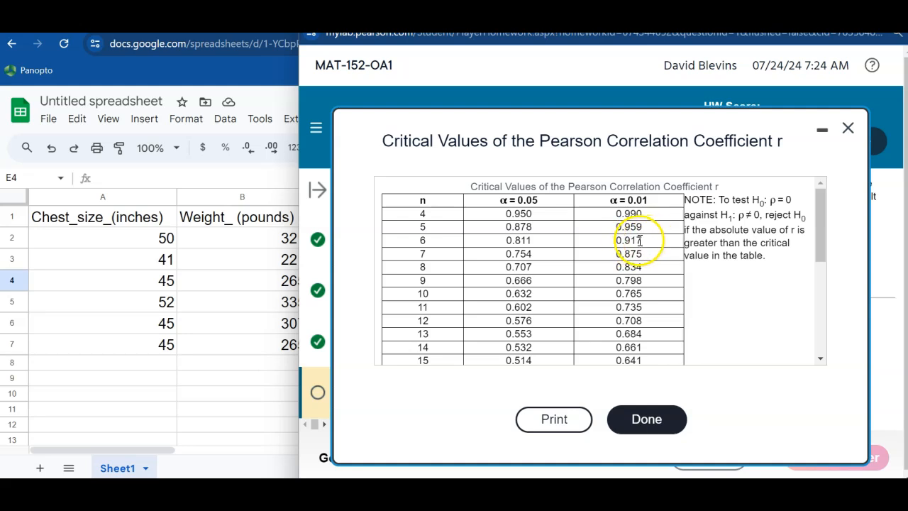
click(823, 130)
click(247, 365)
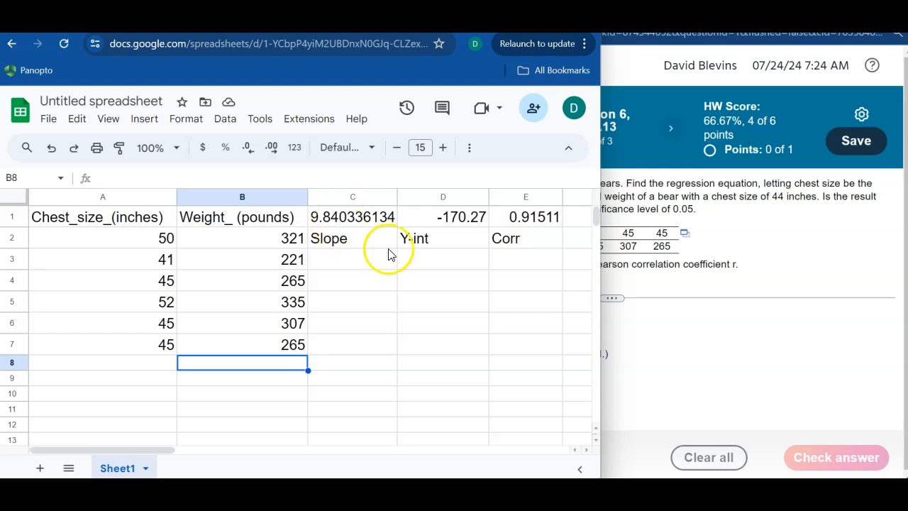
- Format the slope in C1 and the y-intercept in D1 to show one decimal place
click(673, 359)
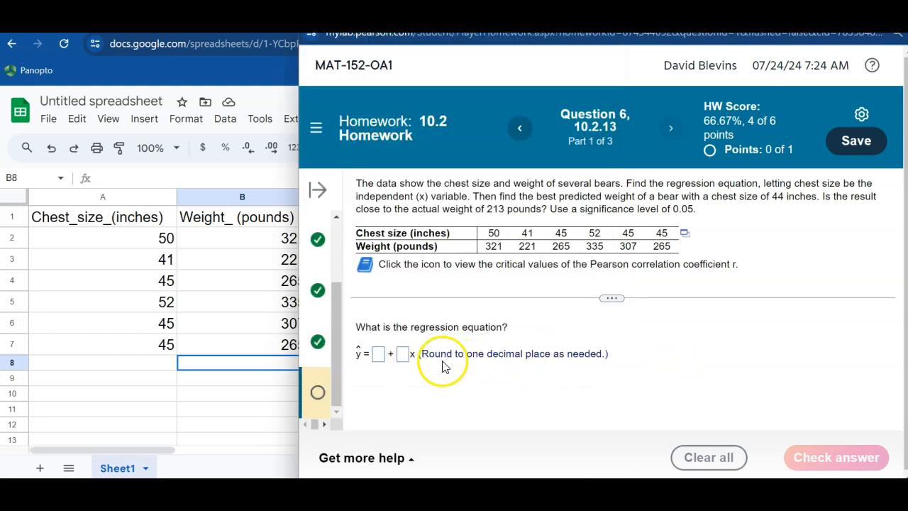
click(215, 321)
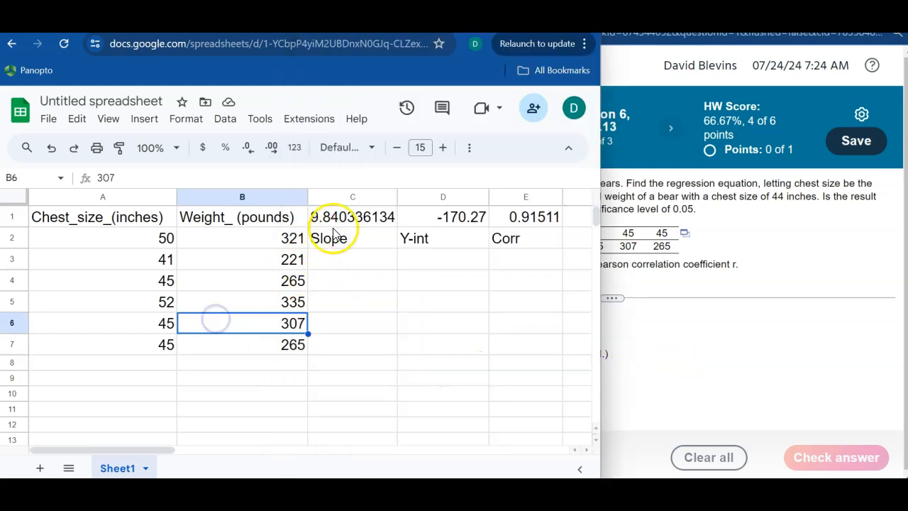
drag(337, 225, 416, 222)
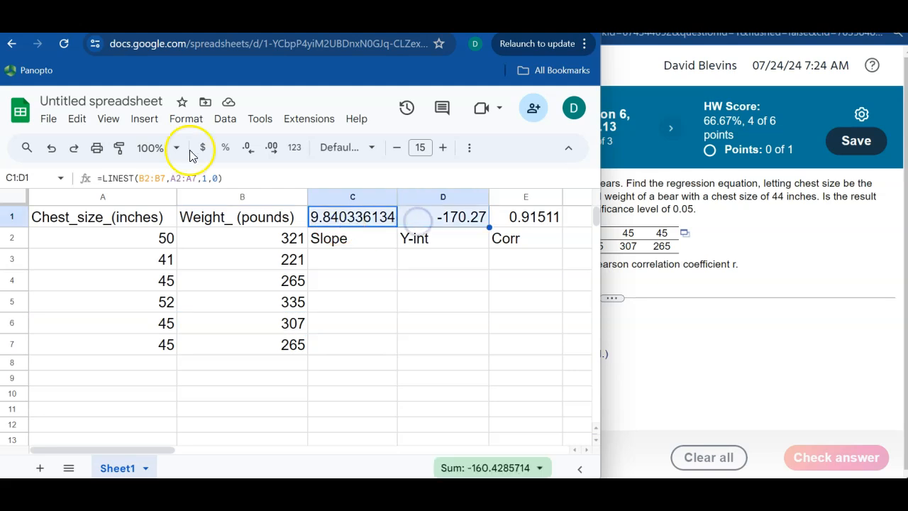
click(247, 151)
click(247, 151)
click(247, 151)
click(247, 152)
click(247, 152)
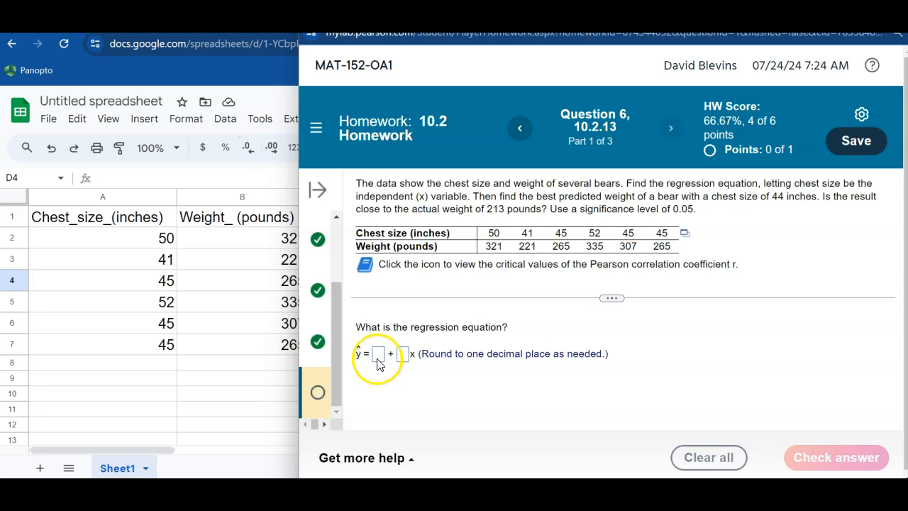
- Answer the regression equation question with intercept -170.3 and slope 9.8, and submit it
click(378, 355)
text(-170.3)
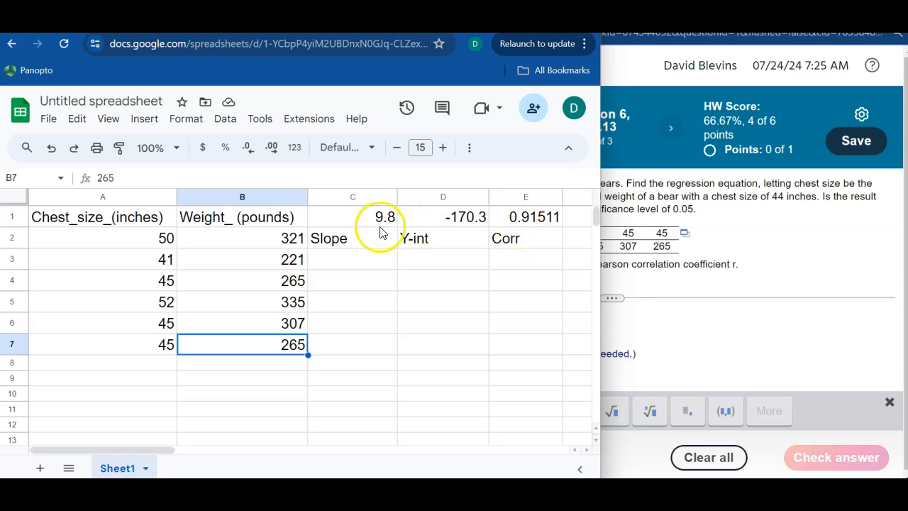
click(561, 277)
click(428, 354)
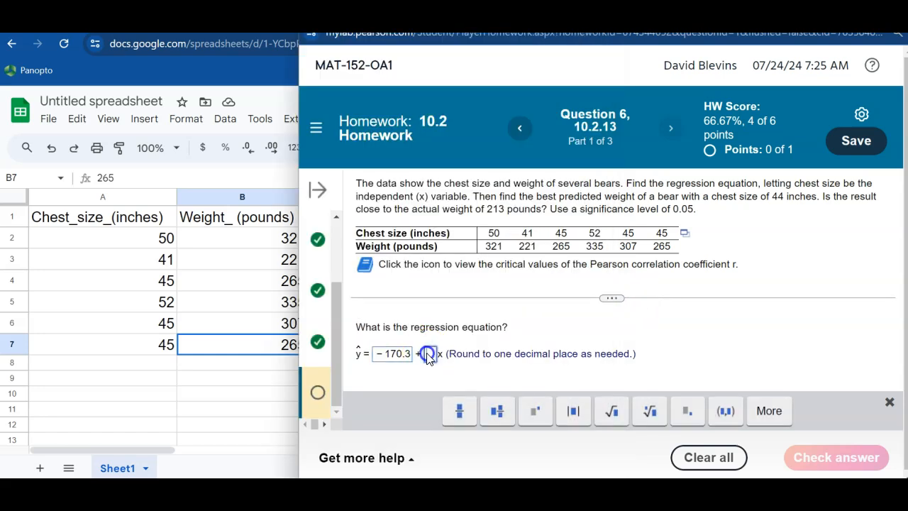
text(9.8)
key(Return)
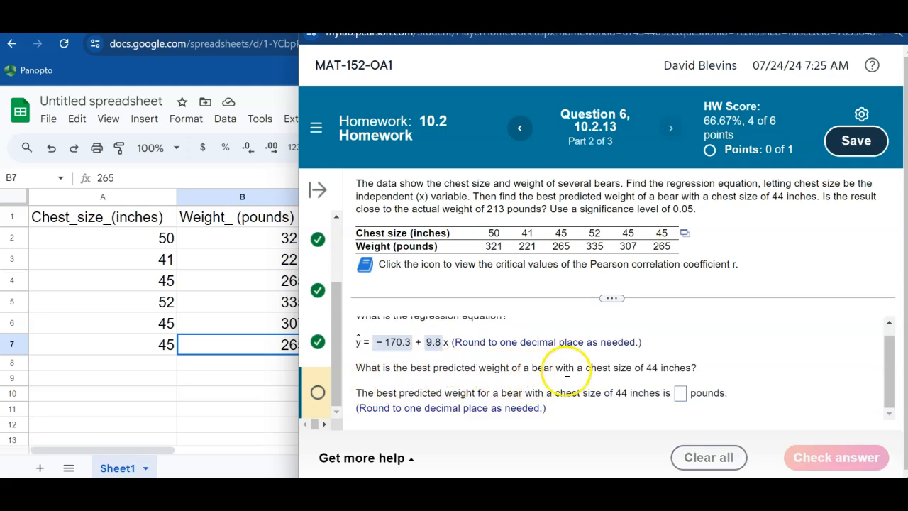
- Enter the label "Prediction value (X)" in C4 and the chest size 44 in C5
click(229, 389)
key(Return)
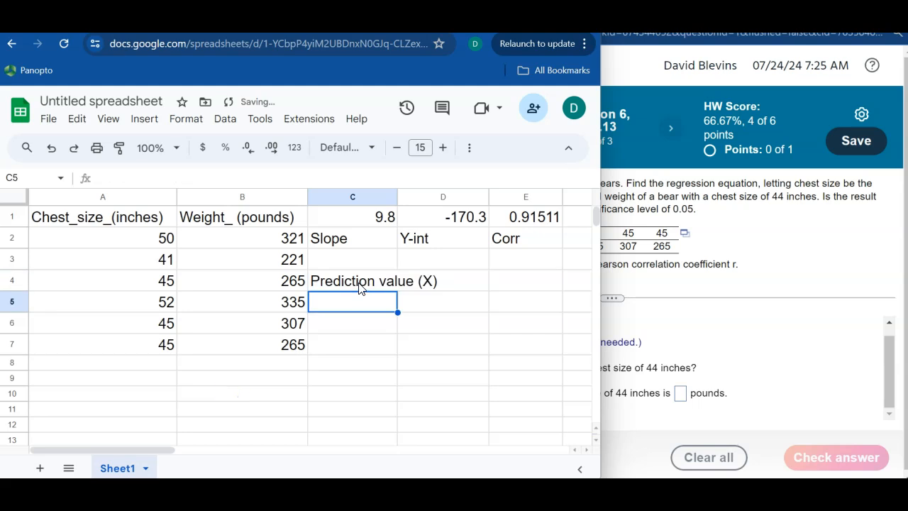
text(44)
- Calculate the predicted weight in C6 with the formula =C5*C1+D1
click(364, 324)
text(=)
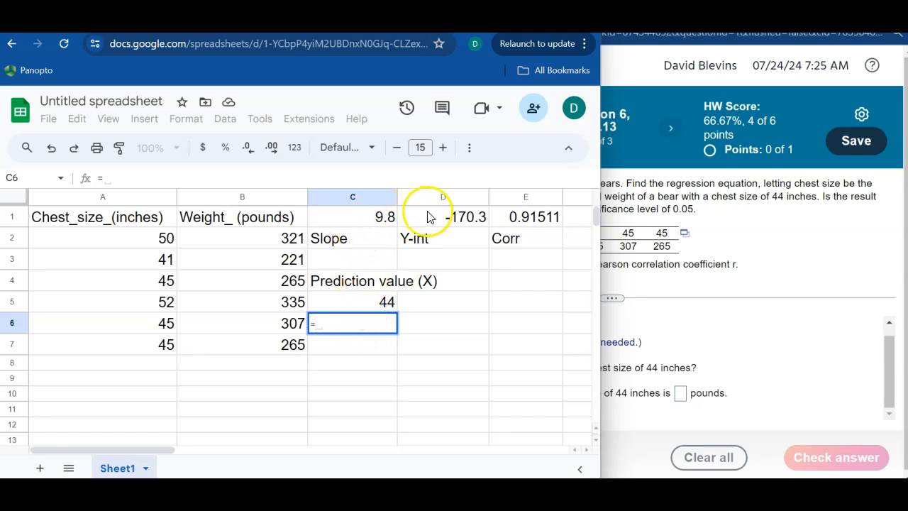
click(374, 302)
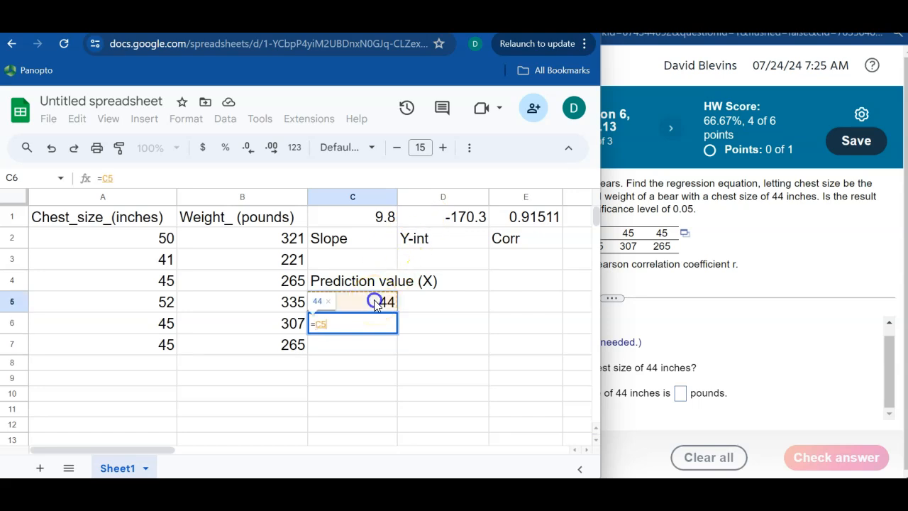
text(*)
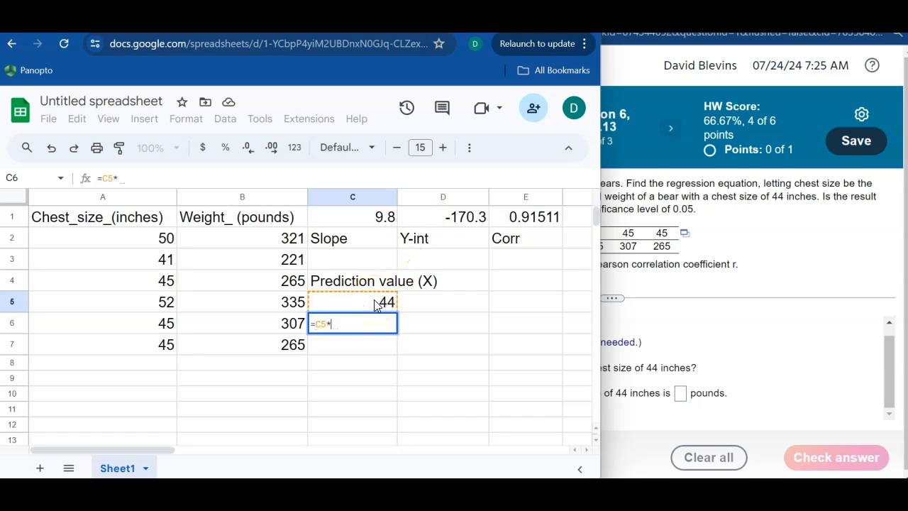
click(363, 220)
text(+)
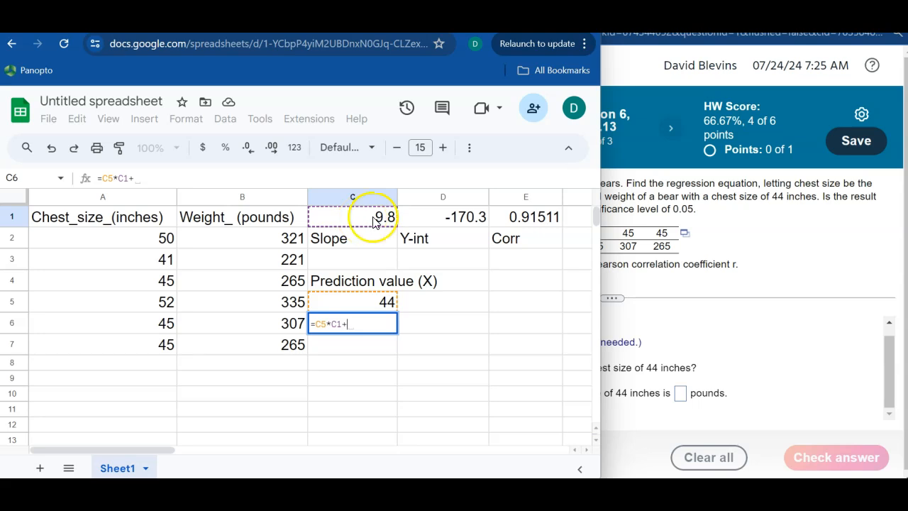
click(424, 224)
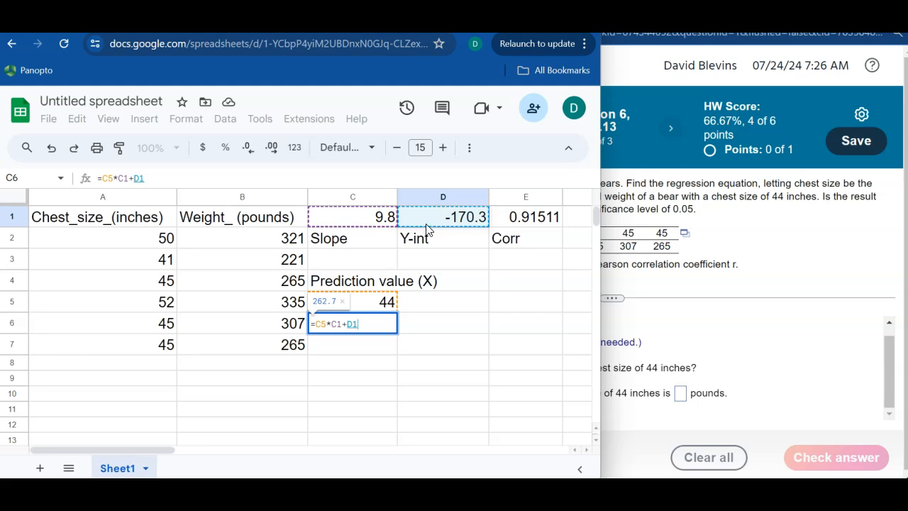
key(Return)
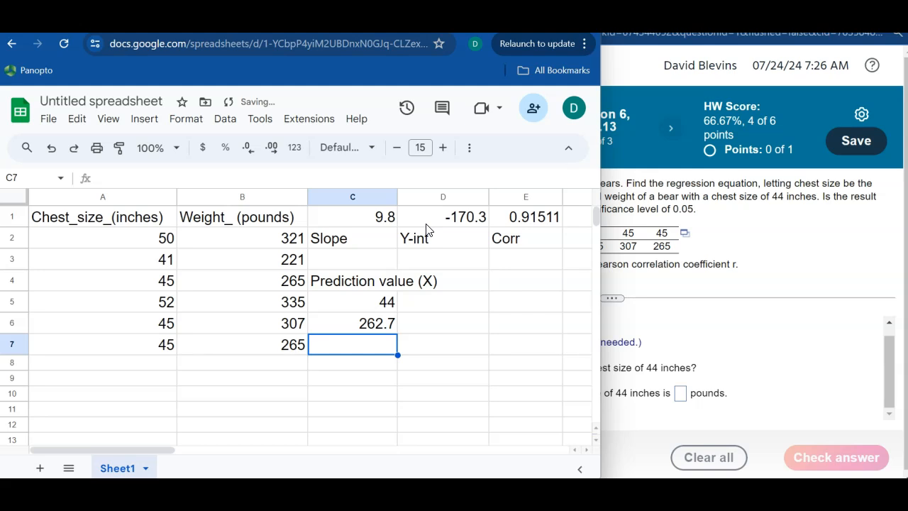
- Answer the best predicted weight question for a 44-inch chest with 262.7 pounds and submit it
click(653, 412)
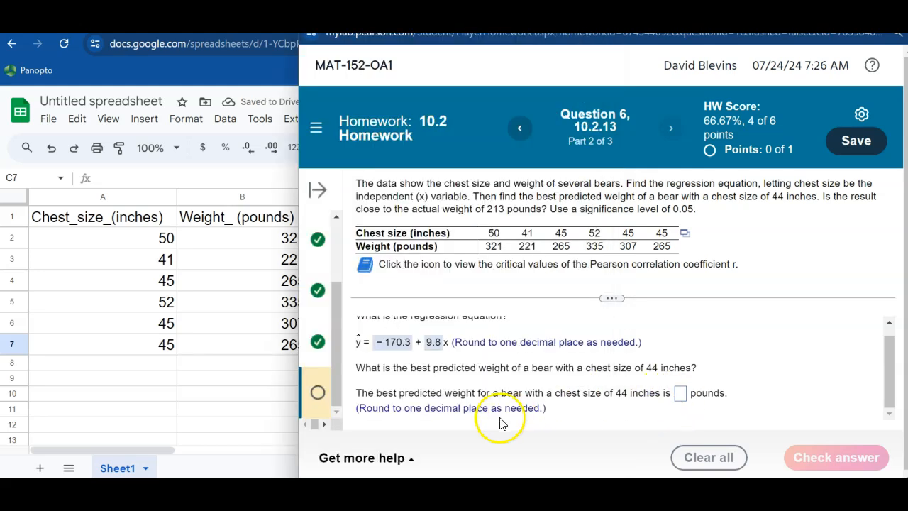
click(211, 378)
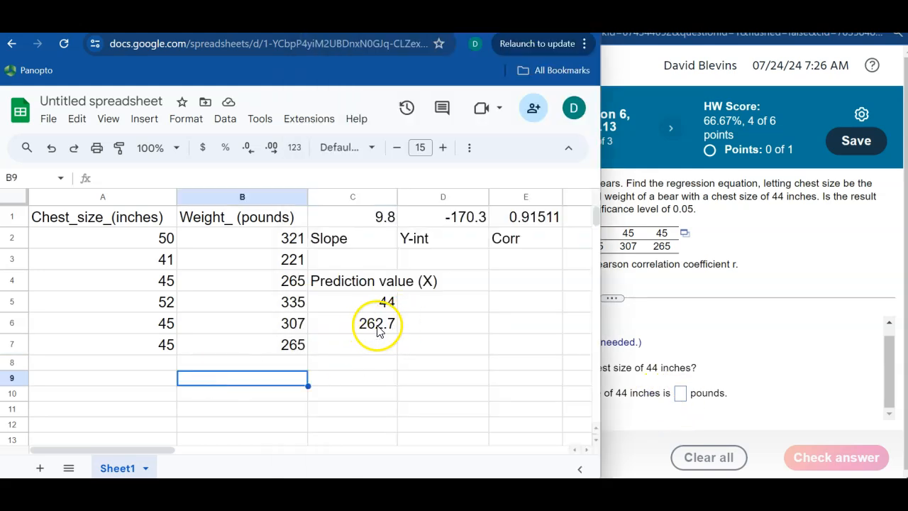
click(679, 393)
text(262.)
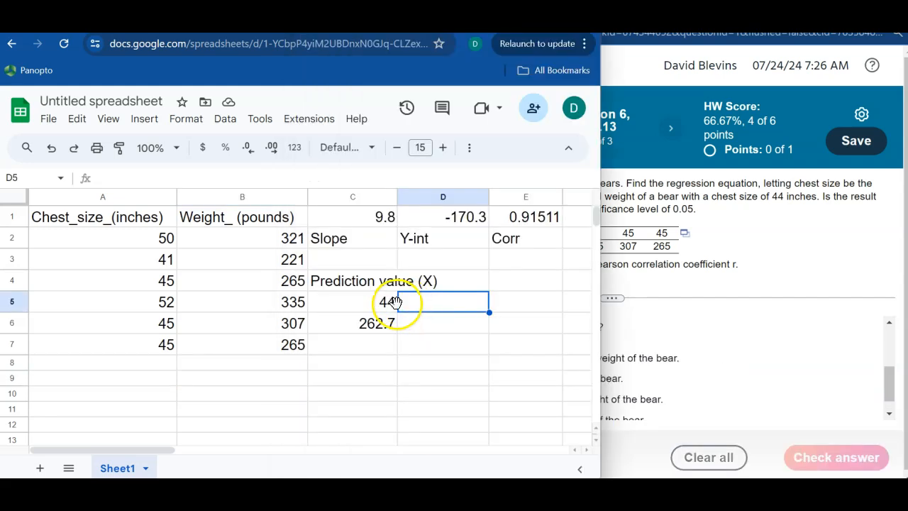
- Look up the Pearson critical value for six data pairs at the 0.01 significance level and compare it with the correlation in E1
double_click(674, 206)
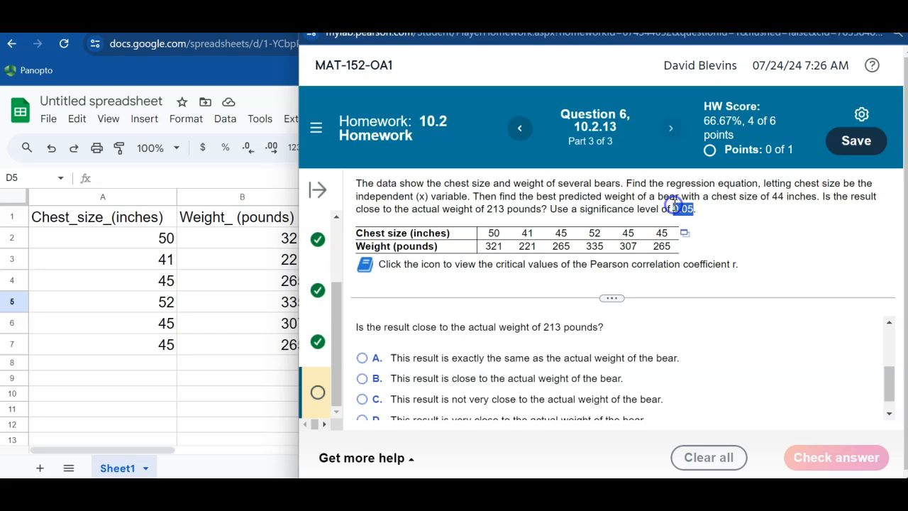
click(680, 313)
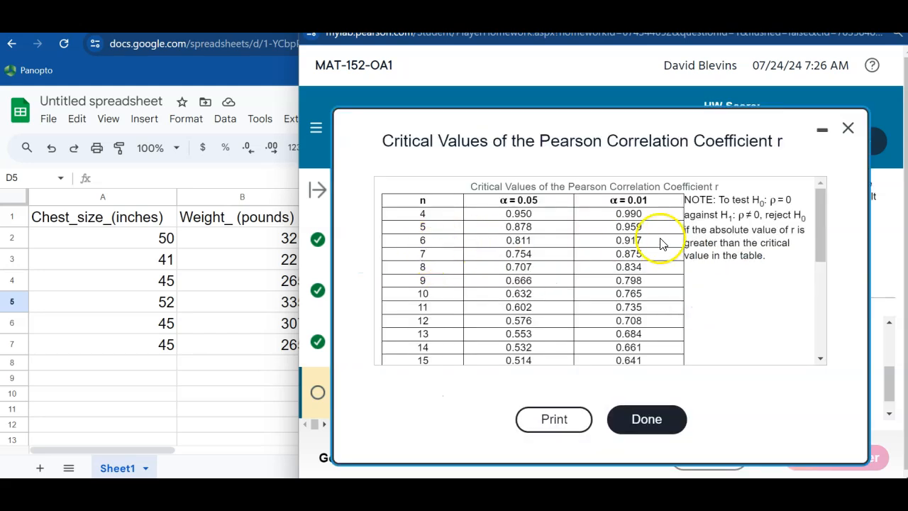
click(654, 241)
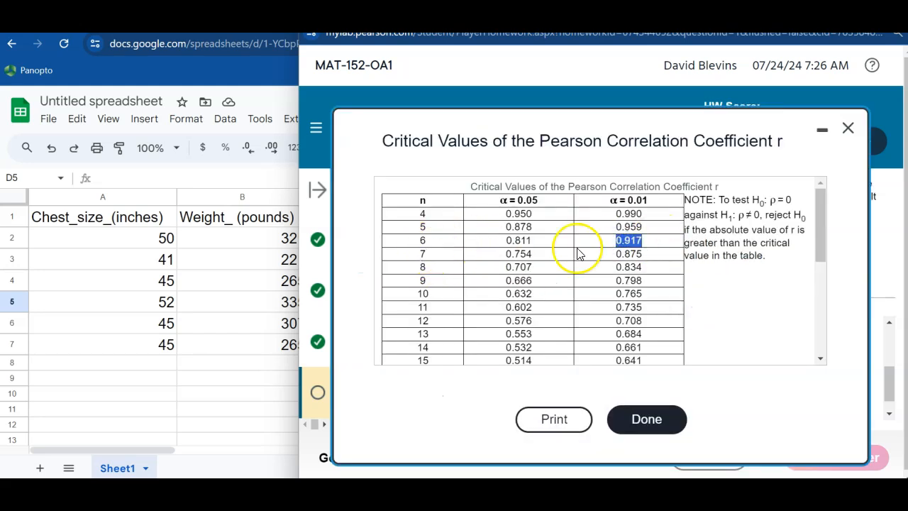
click(209, 382)
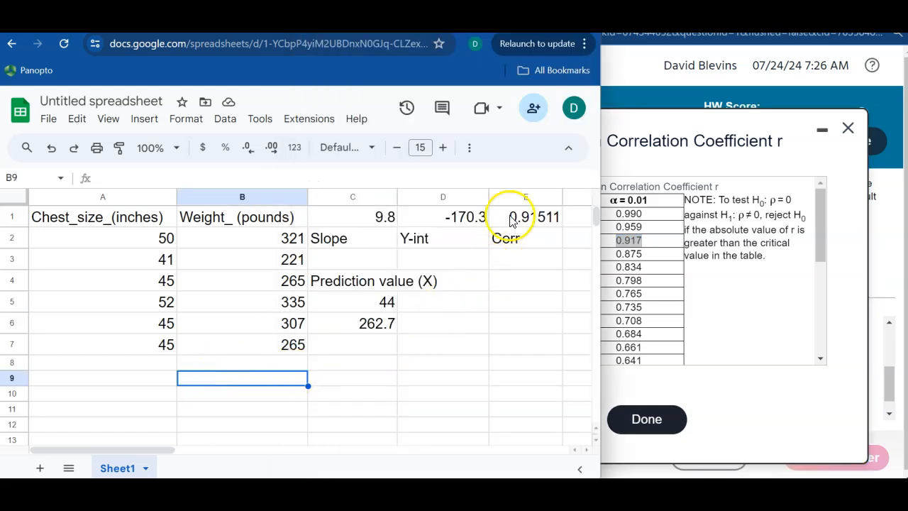
click(532, 220)
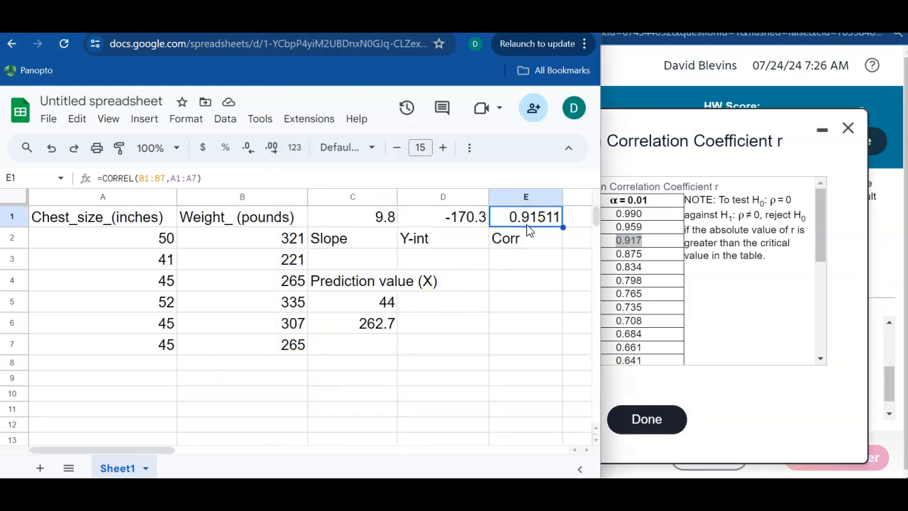
- Review the prediction formula in C6 and the weight values in B2:B7
click(375, 323)
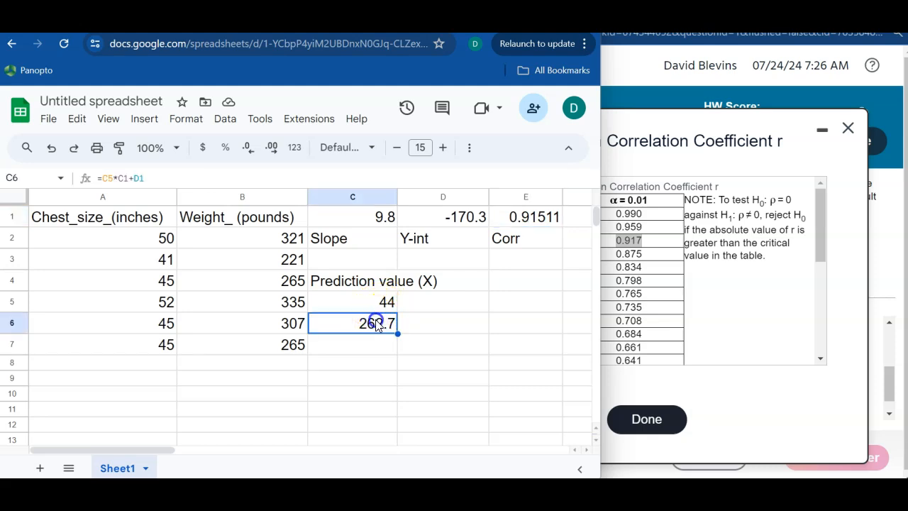
double_click(375, 324)
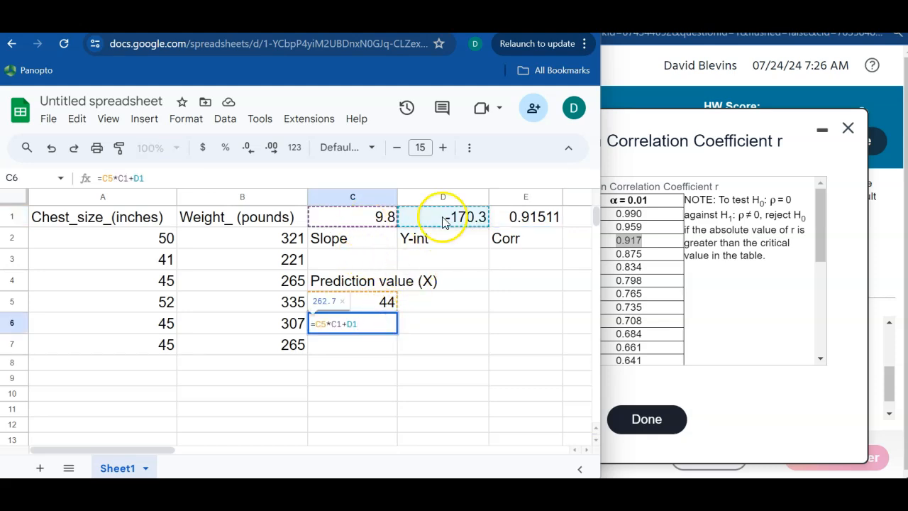
click(449, 378)
drag(283, 341, 286, 249)
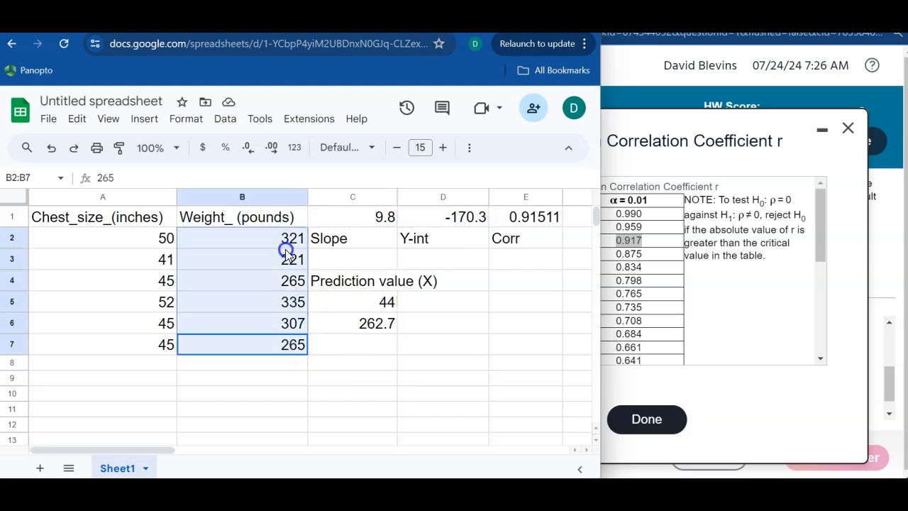
click(376, 379)
- Enter the label "Average y" in C8 and calculate the average of the weights in D8 with =AVERAGE(B2:B7)
click(361, 367)
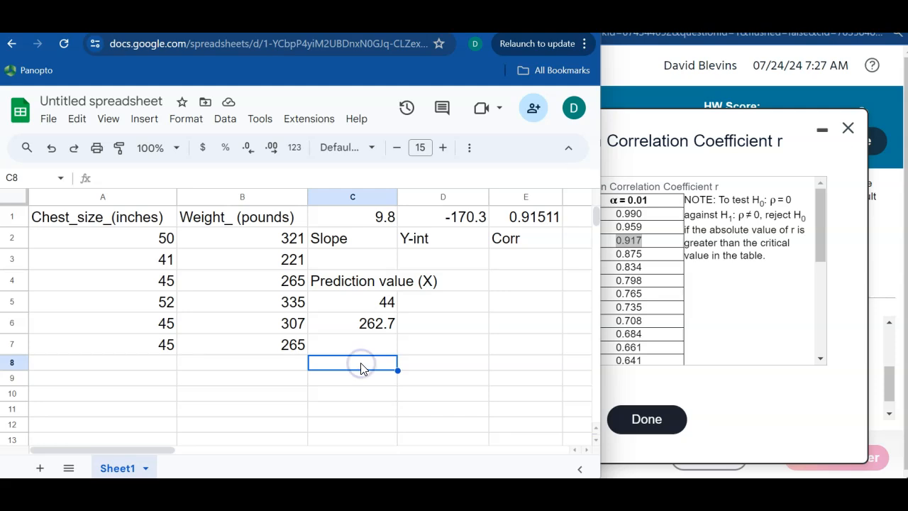
text(Average y)
key(Tab)
text(=AVERAGE()
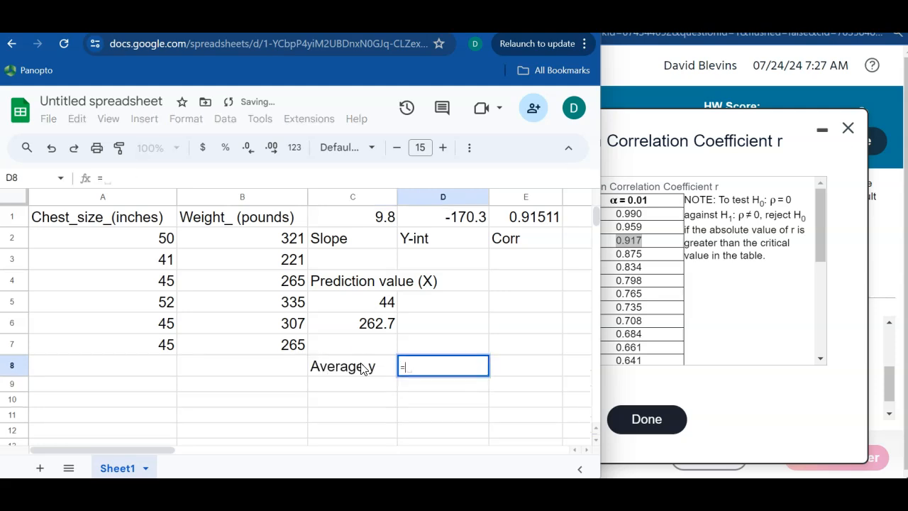
drag(235, 344, 235, 239)
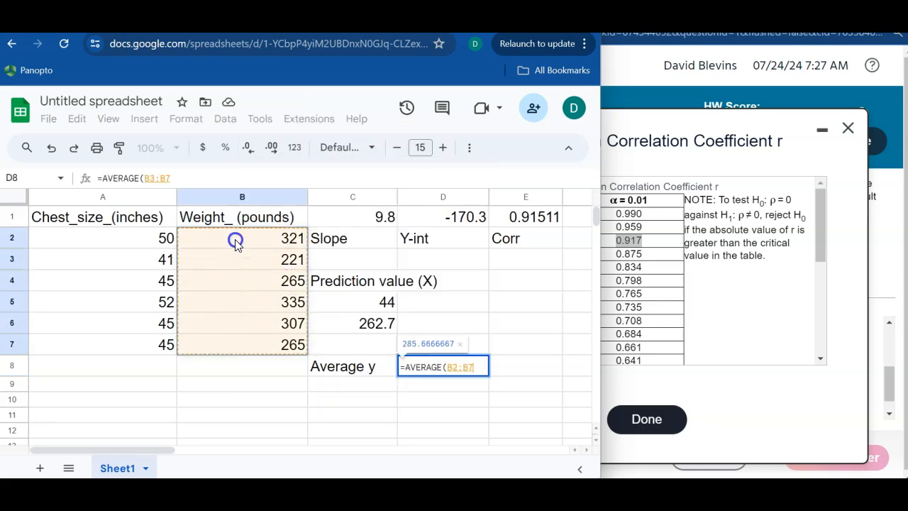
key(Return)
click(449, 372)
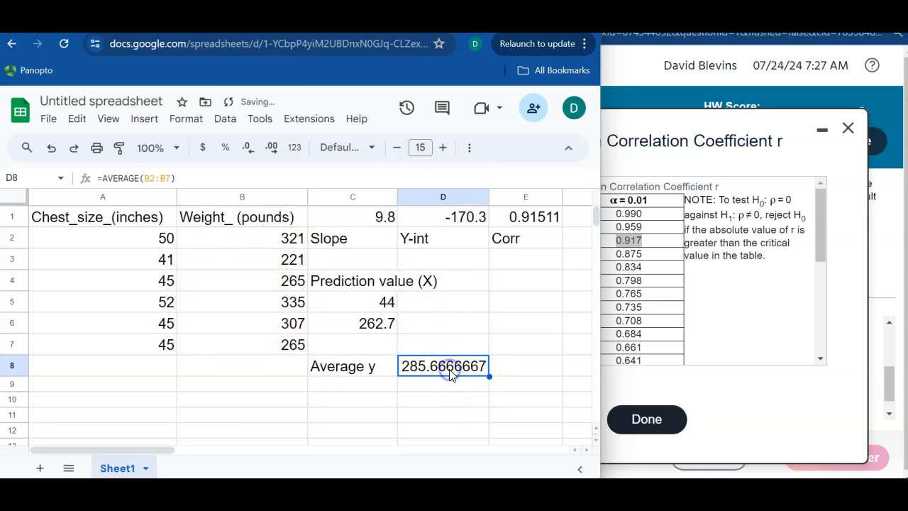
- Compare the correlation in E1 with the critical values for six data pairs at both the 0.05 and 0.01 levels
click(381, 321)
click(519, 223)
drag(518, 222, 518, 241)
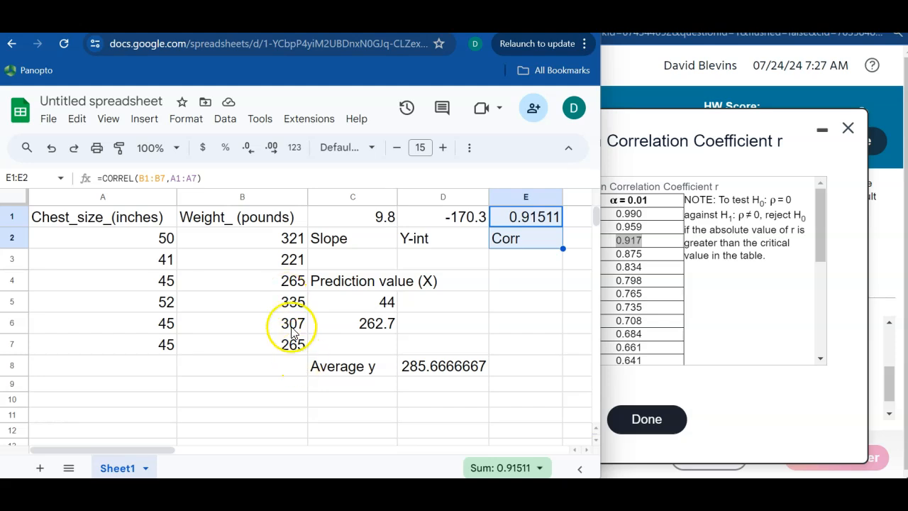
click(654, 263)
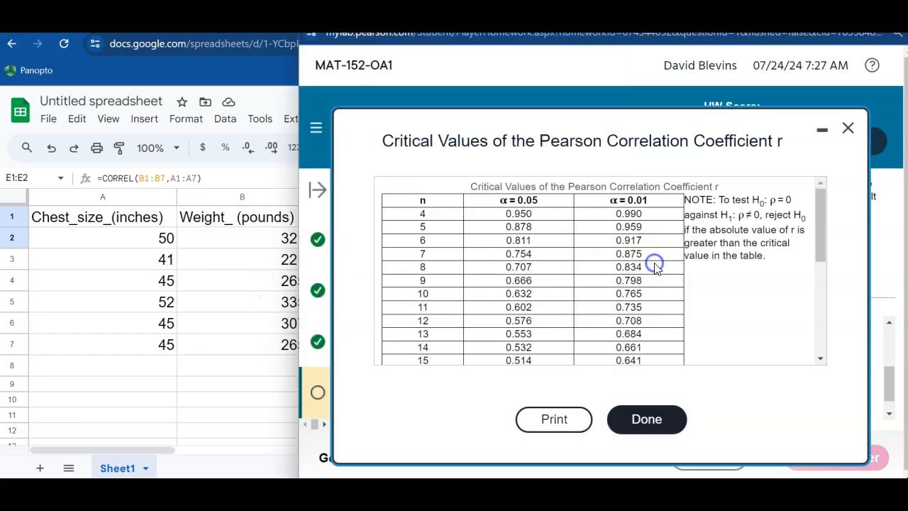
double_click(422, 242)
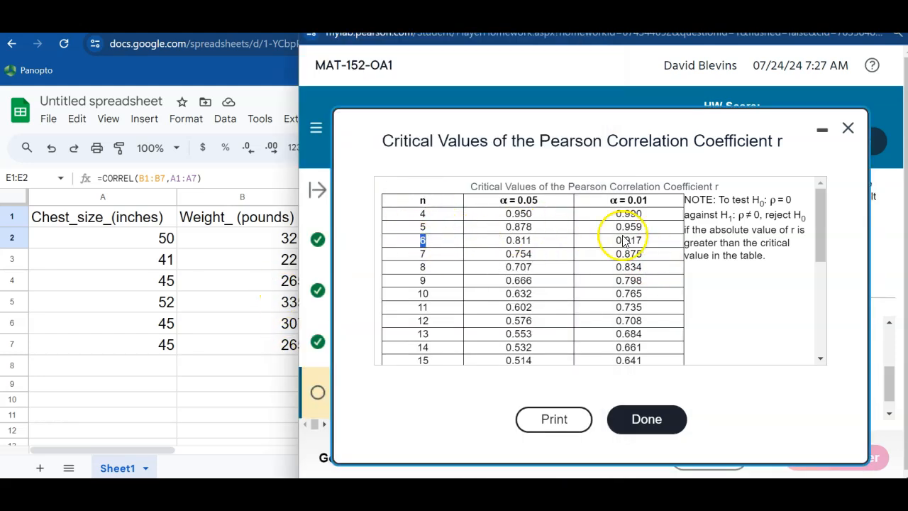
drag(654, 247, 503, 237)
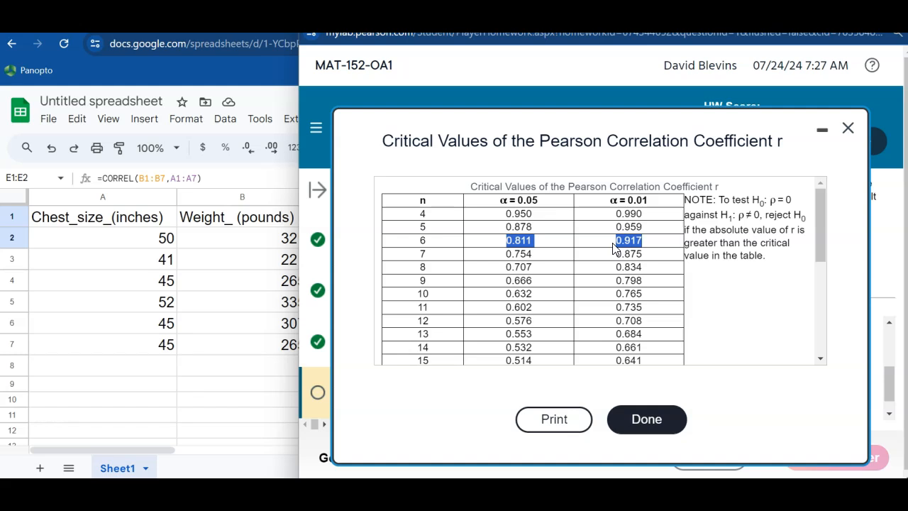
- Examine the average weight in D8 alongside the 0.01 critical value, close the critical values table and reread the 213-pound question
click(196, 389)
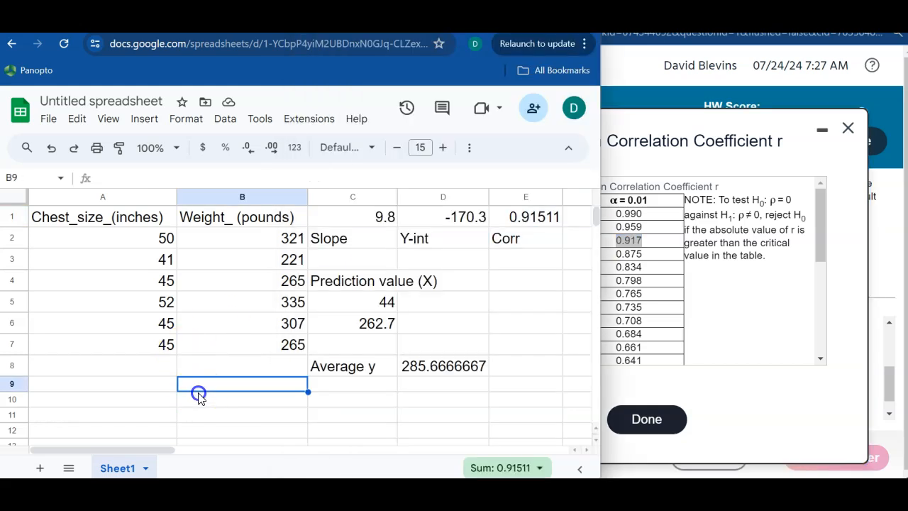
click(409, 367)
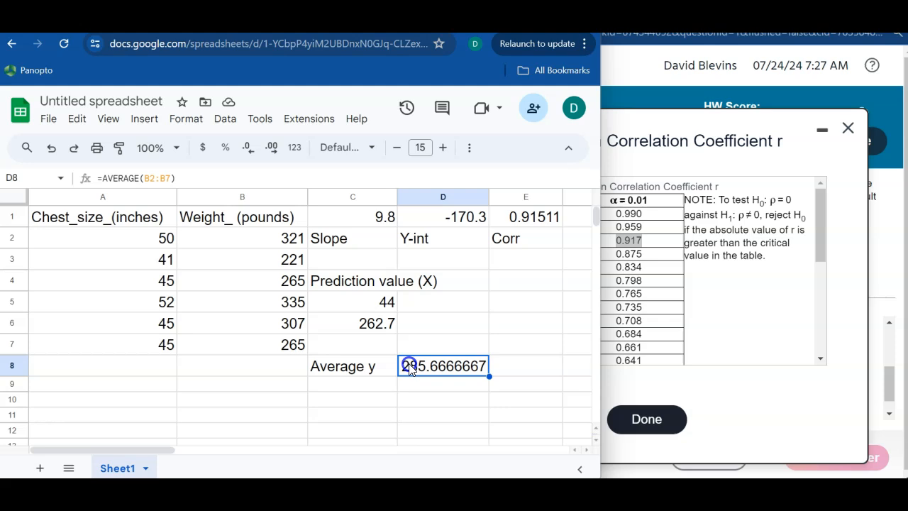
click(634, 242)
click(452, 366)
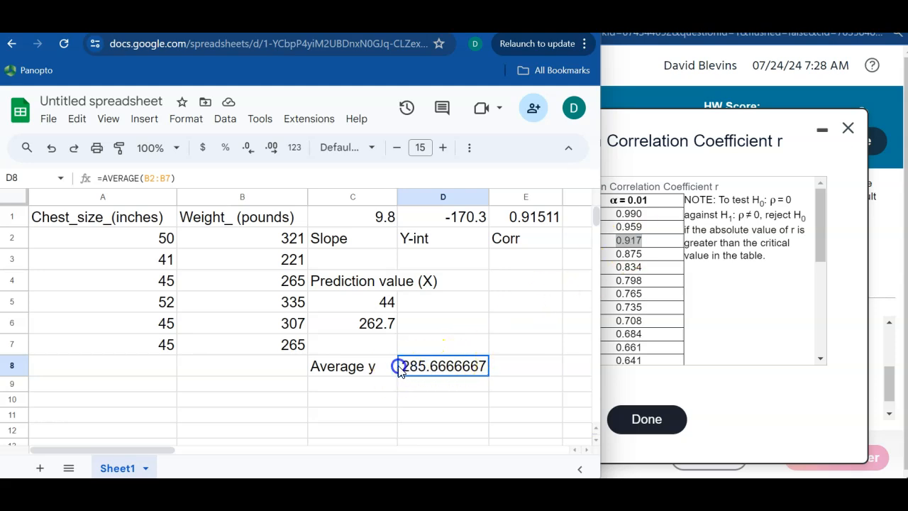
drag(399, 366, 380, 374)
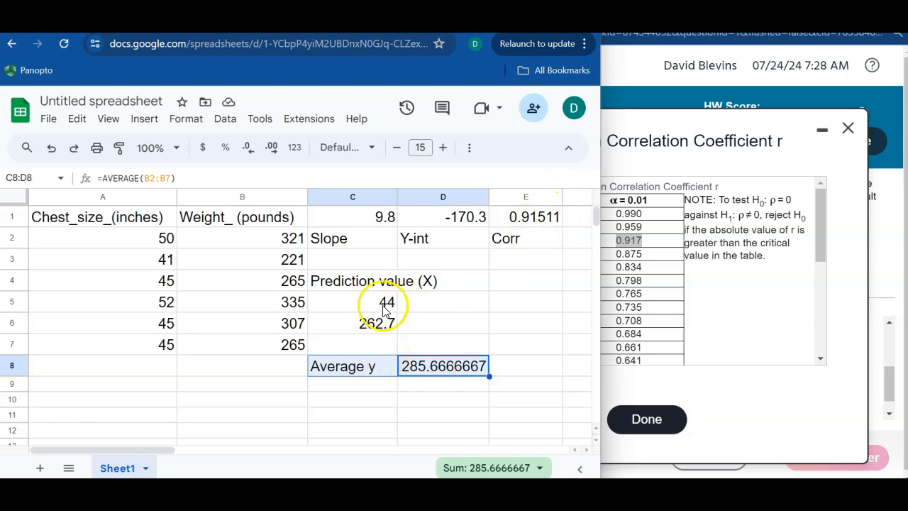
click(847, 127)
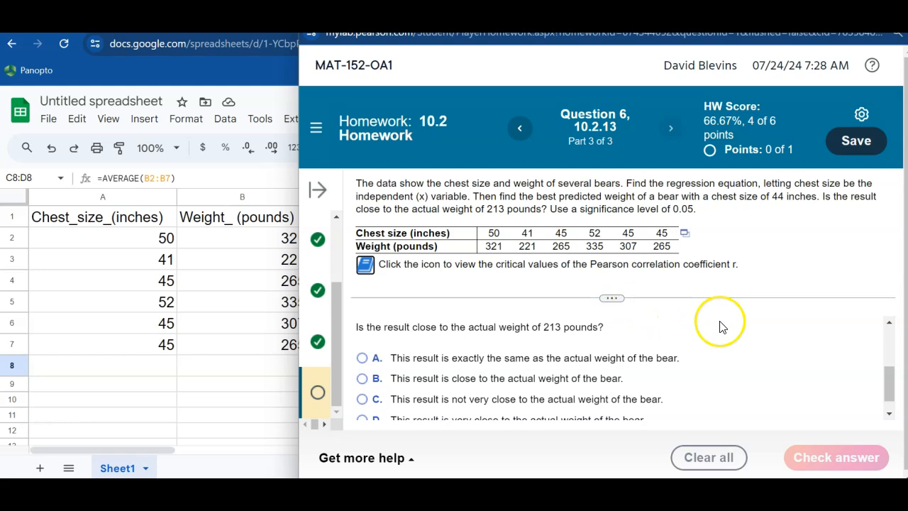
click(546, 331)
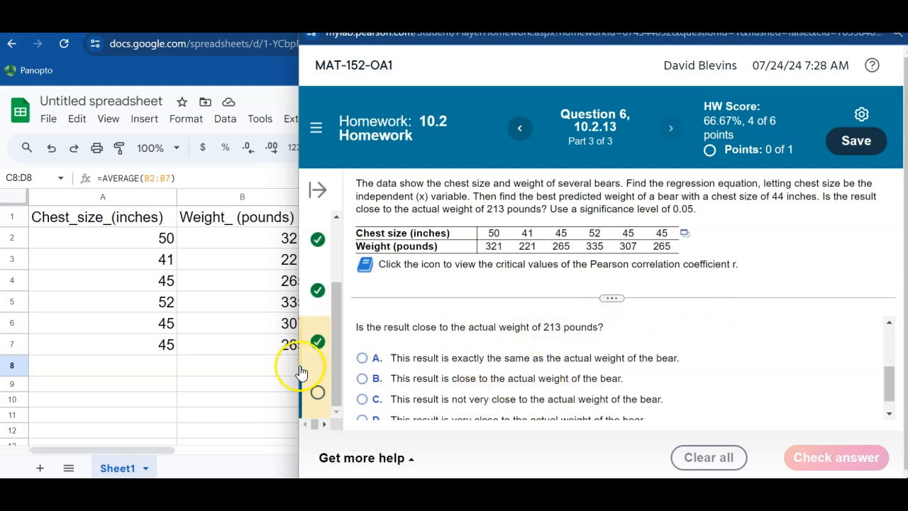
- Delete the average label and formula from C8:D8
click(288, 366)
drag(371, 369, 436, 372)
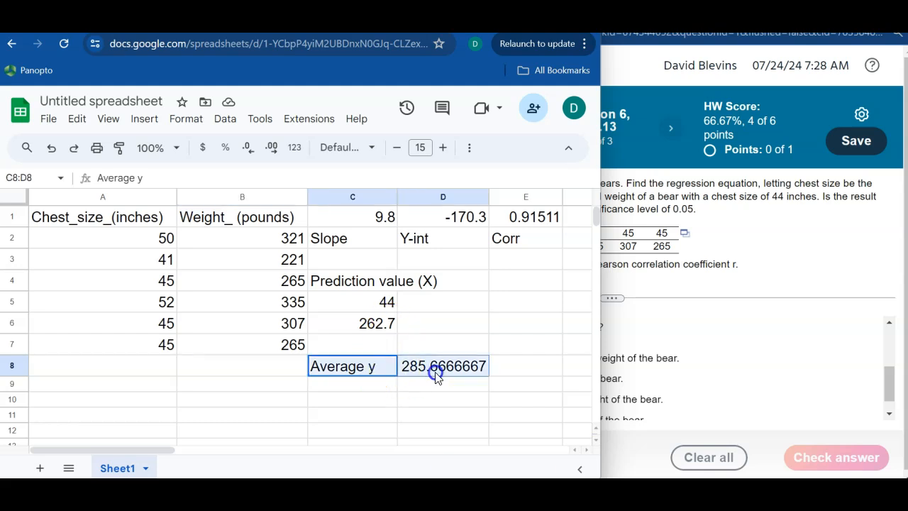
key(Delete)
- Enter the label "Close?" in C8 for comparing the predicted weight with the actual weight
click(375, 324)
click(378, 363)
text(Close?)
- Calculate the percent difference between the predicted weight in C6 and 213 pounds in D8 with =(C6-213)/213*100
click(417, 365)
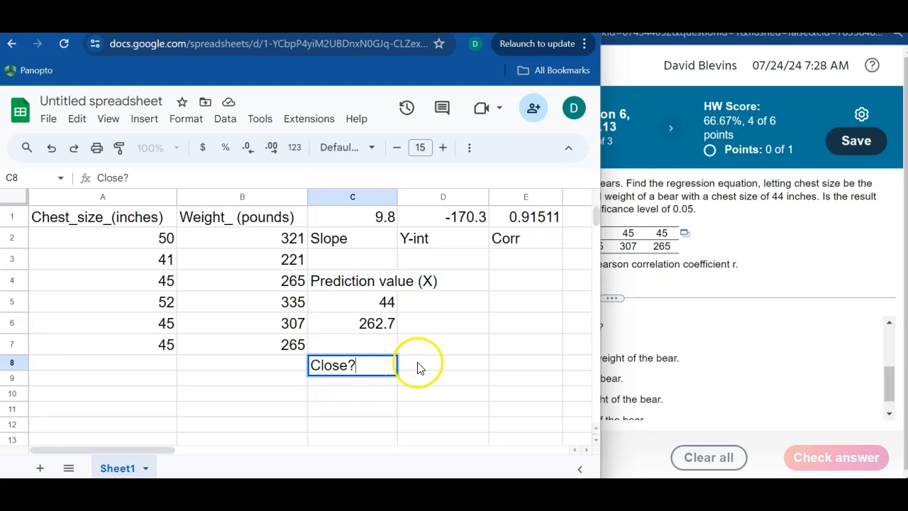
text(=()
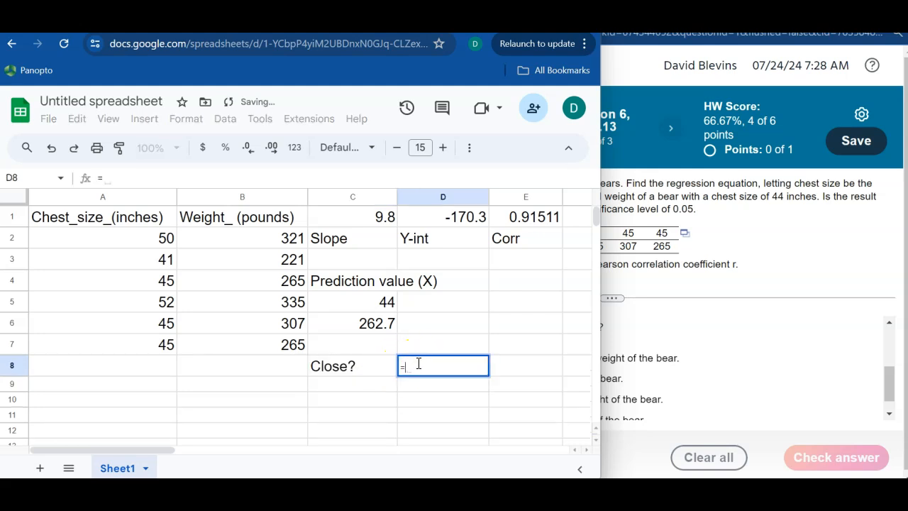
click(375, 328)
text(-213)
mouse_move(600, 305)
mouse_down()
mouse_move(518, 305)
mouse_move(614, 305)
mouse_up()
text()/)
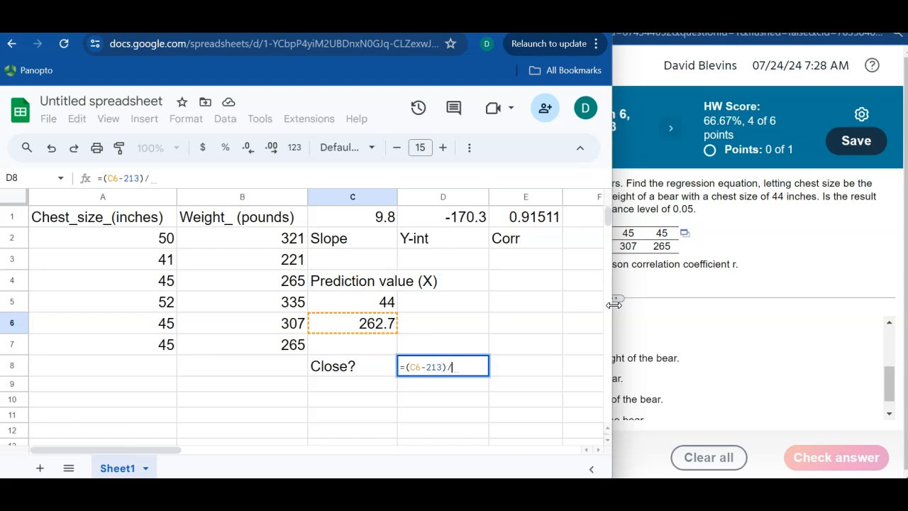
text(213)
text(*100)
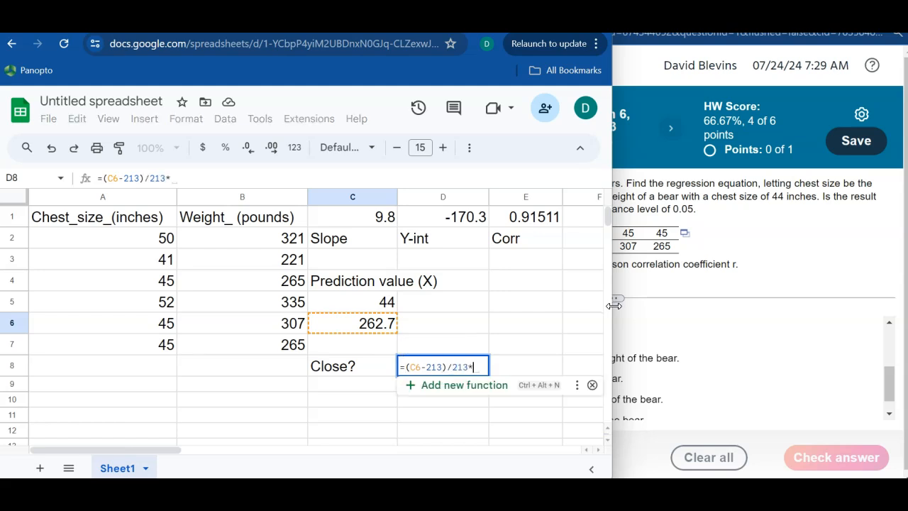
key(Return)
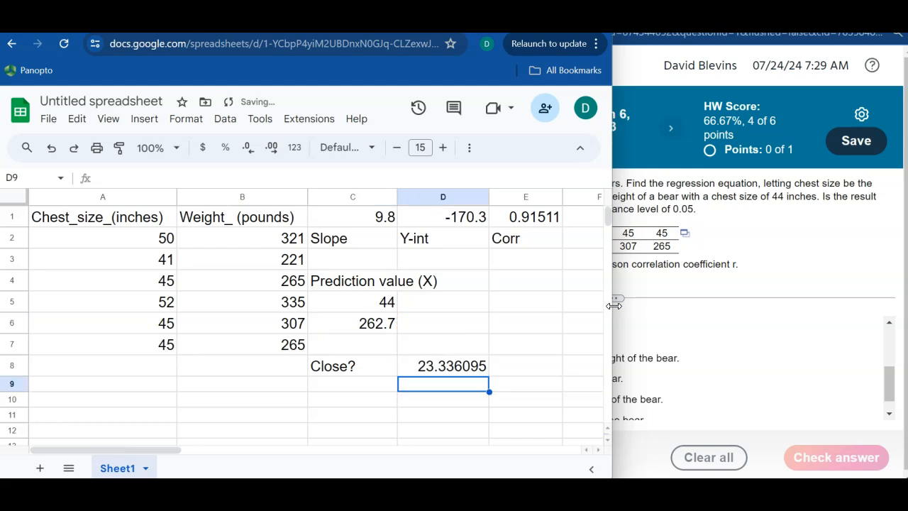
- Enter a % sign in E8 as the unit for the closeness result and review the formula in D8
click(519, 374)
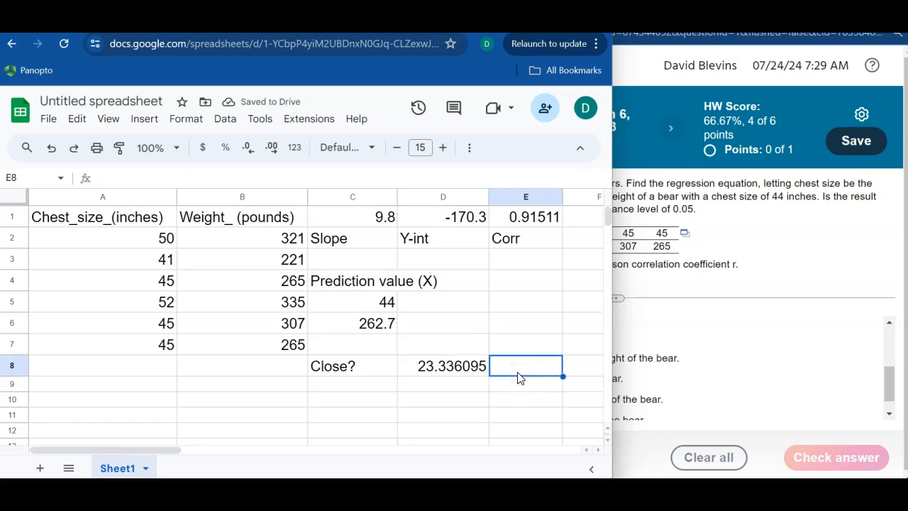
text(%)
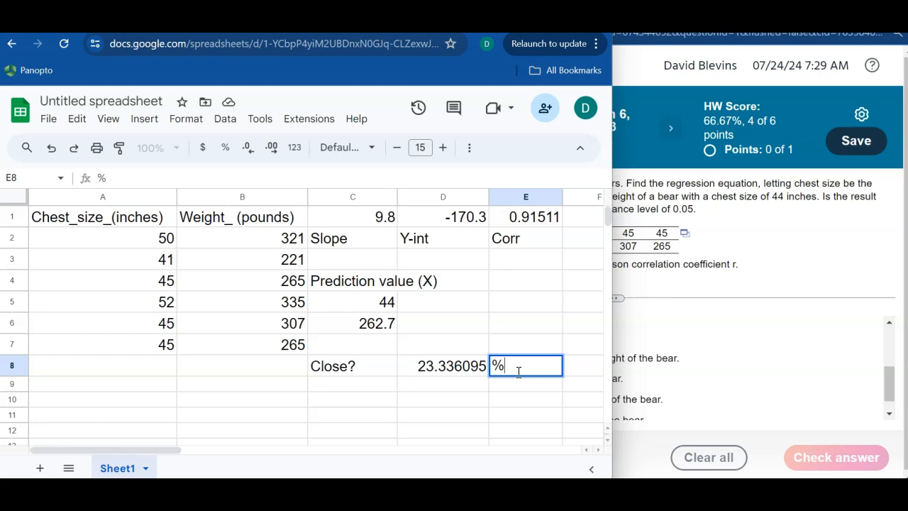
double_click(440, 367)
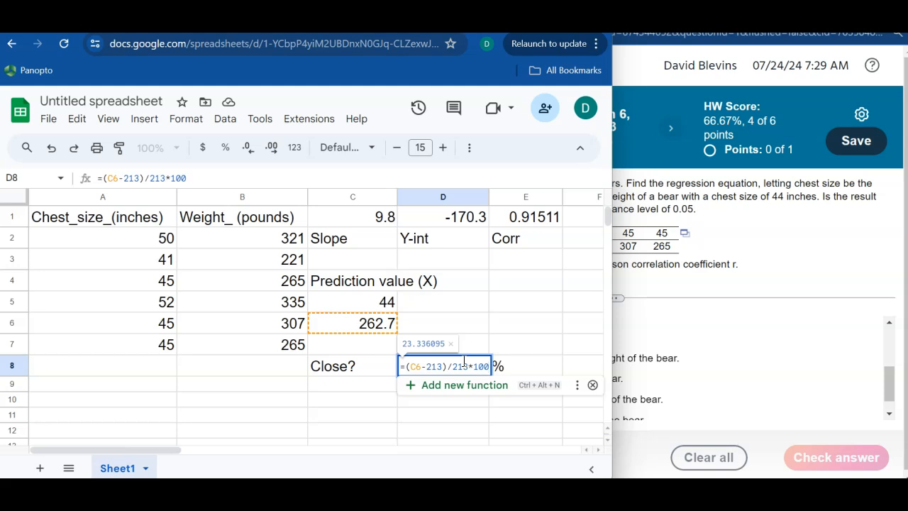
key(Return)
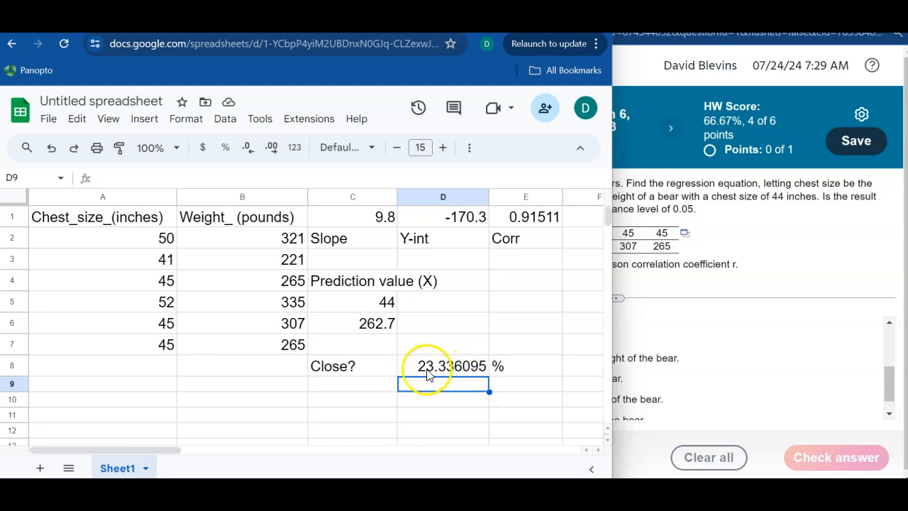
- Switch to the homework page, answer that the result is not very close to the bear's actual weight, and check the answer
click(743, 362)
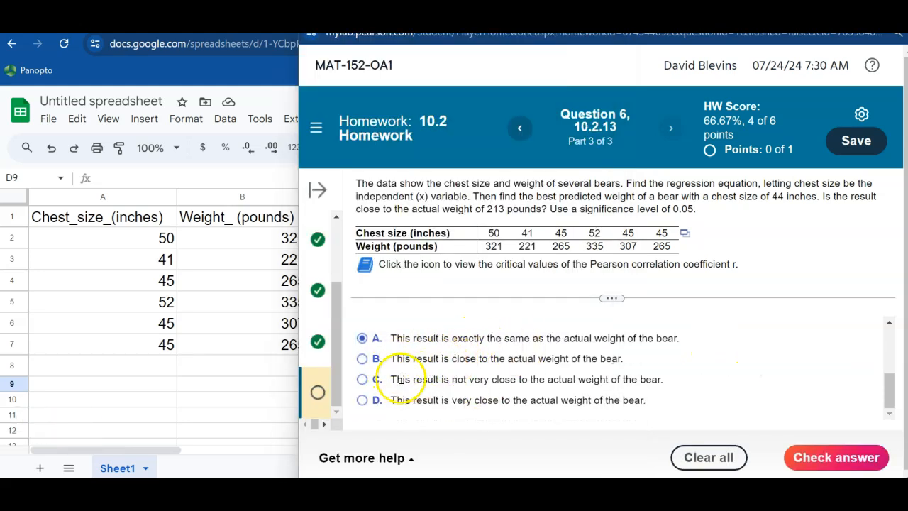
click(363, 380)
click(818, 455)
- Reread the best predicted weight answer for a 44-inch chest and consult the Pearson critical values table, closing it when finished
click(891, 392)
drag(891, 392, 891, 361)
click(359, 362)
drag(359, 362, 657, 367)
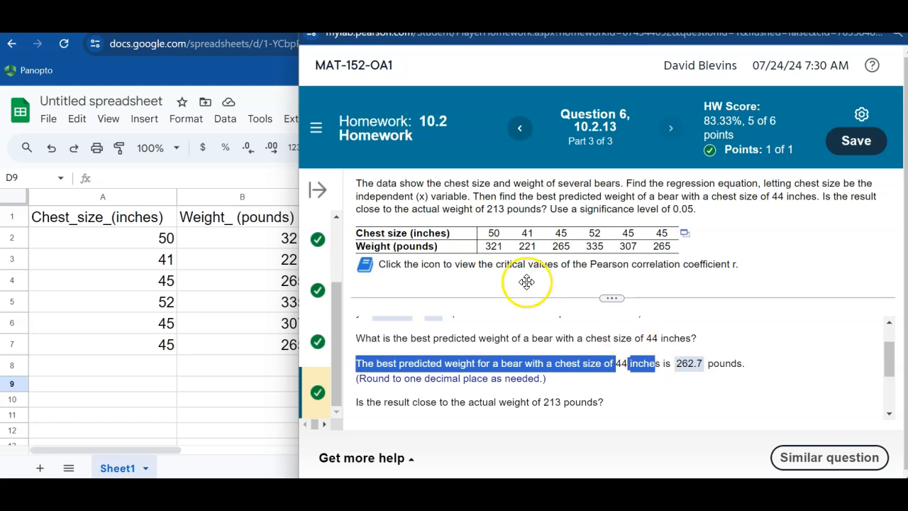
click(365, 264)
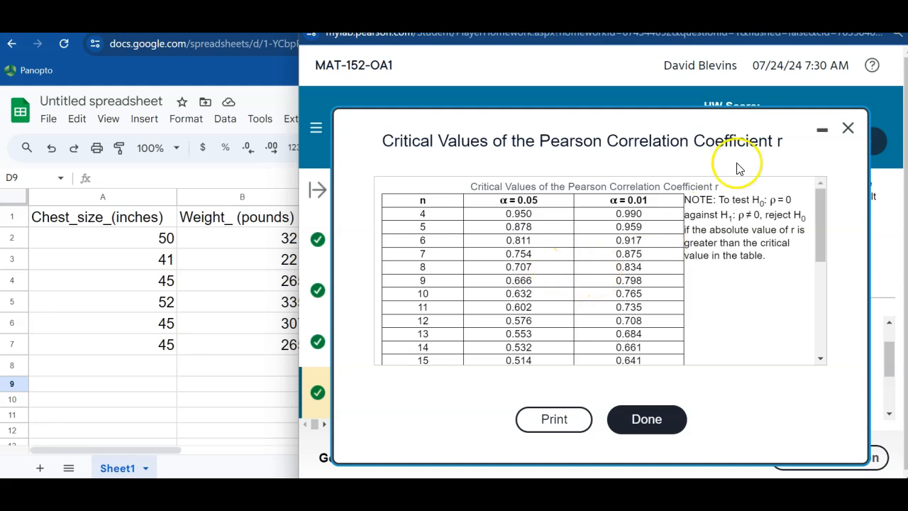
click(847, 128)
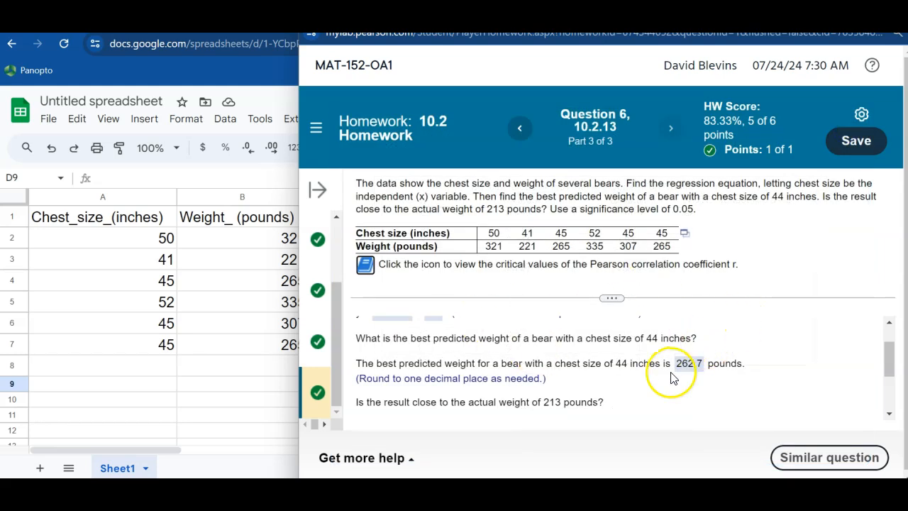